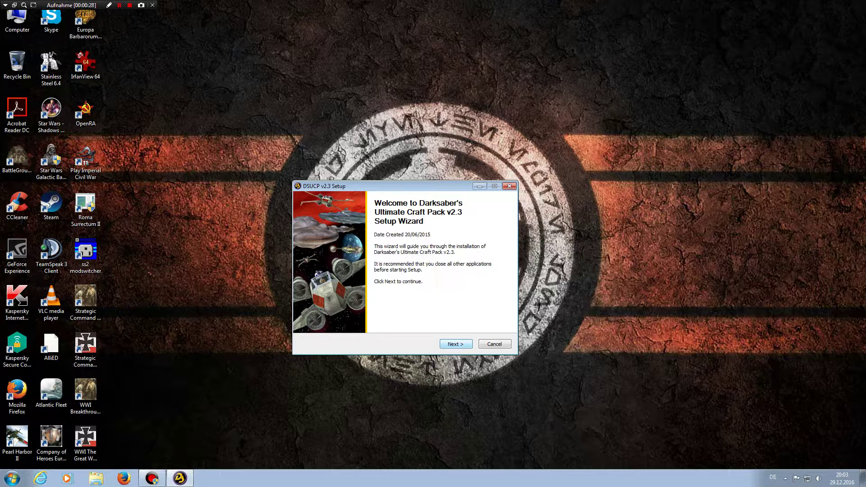
Accept the DSUCP v2.3 license agreement and proceed past the release notes to the component selection.
{"action": "key", "text": "Return"}
{"action": "key", "text": "alt+a"}
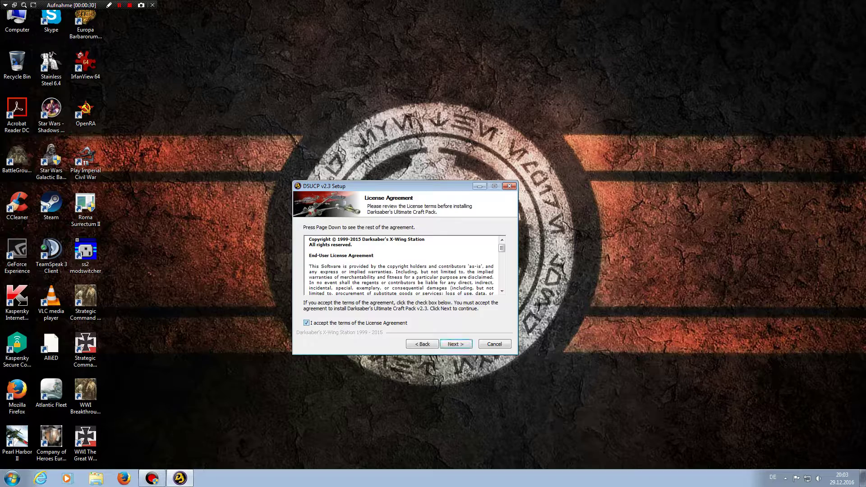
{"action": "key", "text": "Return"}
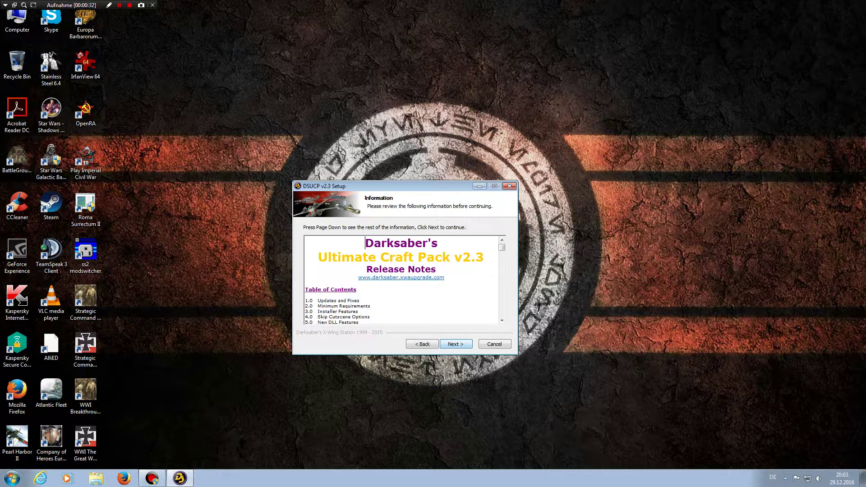
{"action": "key", "text": "Return"}
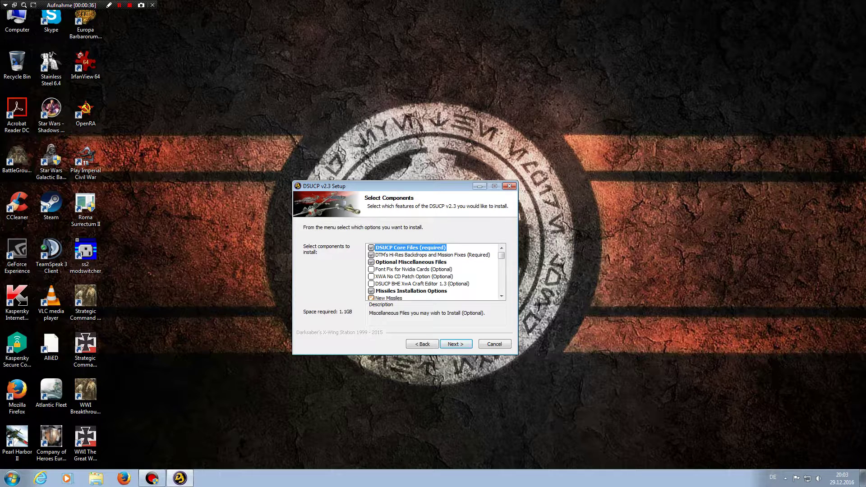
Include the optional Font Fix for Nvidia Cards and the XWA No CD Patch Option in the installation.
{"action": "left_click", "coordinate": [501, 297]}
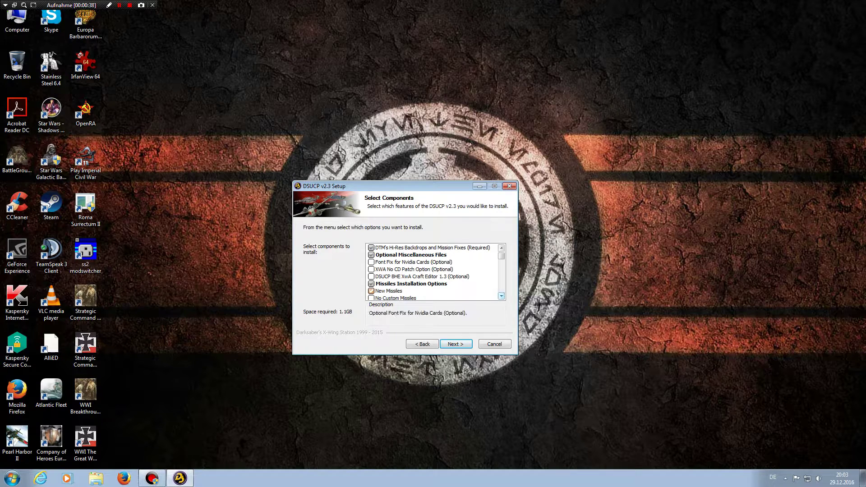
{"action": "left_click", "coordinate": [370, 262]}
{"action": "left_click", "coordinate": [371, 269]}
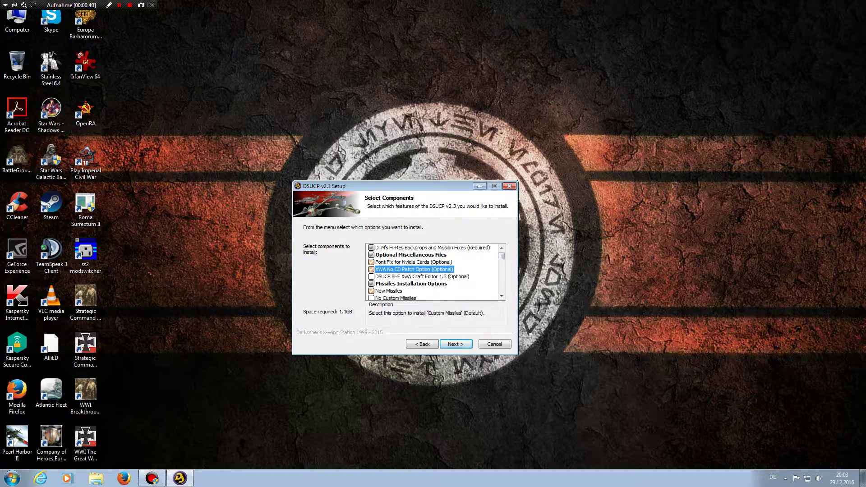
Choose the Imperial Star Destroyer Hangar and Concourse among the hangar and concourse options.
{"action": "left_click", "coordinate": [501, 296]}
{"action": "left_click", "coordinate": [501, 296]}
{"action": "left_click", "coordinate": [501, 296]}
{"action": "left_click", "coordinate": [501, 296]}
{"action": "left_click", "coordinate": [501, 296]}
{"action": "left_click", "coordinate": [501, 296]}
{"action": "left_click", "coordinate": [501, 296]}
{"action": "left_click", "coordinate": [501, 296]}
{"action": "left_click", "coordinate": [501, 296]}
{"action": "left_click", "coordinate": [501, 296]}
{"action": "left_click", "coordinate": [501, 296]}
{"action": "double_click", "coordinate": [501, 297]}
{"action": "double_click", "coordinate": [501, 296]}
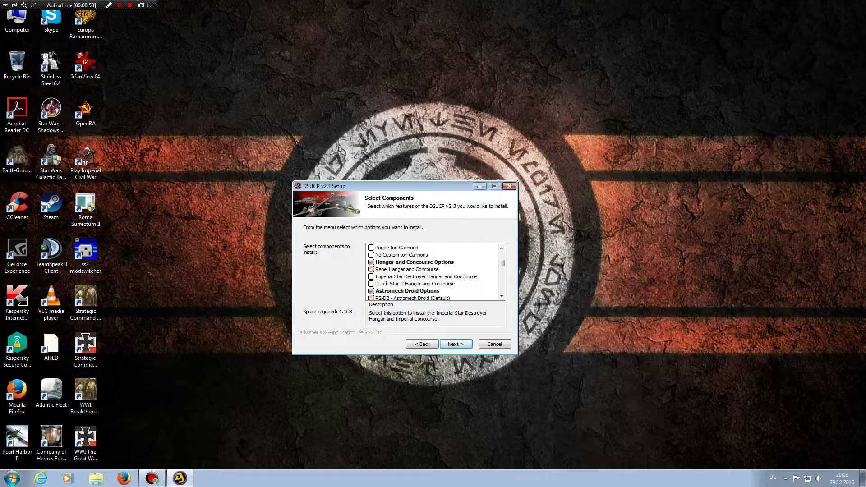
{"action": "left_click", "coordinate": [371, 276]}
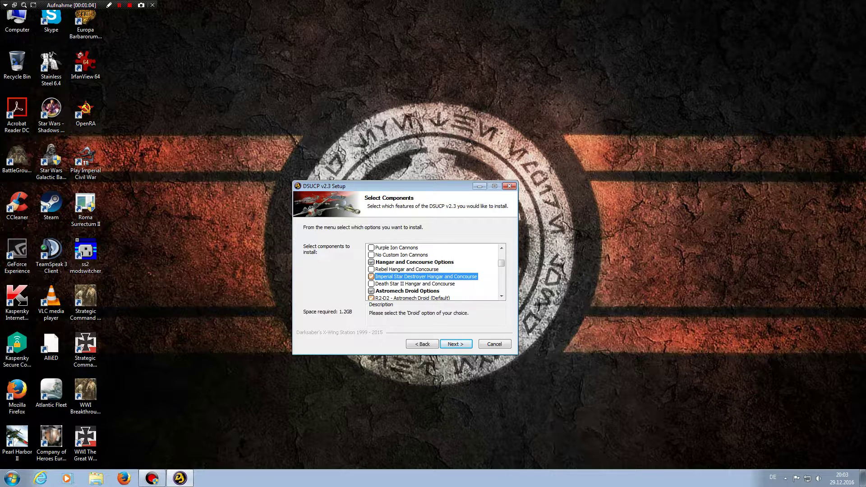
Choose the 19.0km Super Star Destroyer among the Super Star Destroyer options.
{"action": "left_click", "coordinate": [501, 296]}
{"action": "scroll", "coordinate": [501, 296], "scroll_direction": "down", "scroll_amount": 2}
{"action": "scroll", "coordinate": [501, 296], "scroll_direction": "down", "scroll_amount": 6}
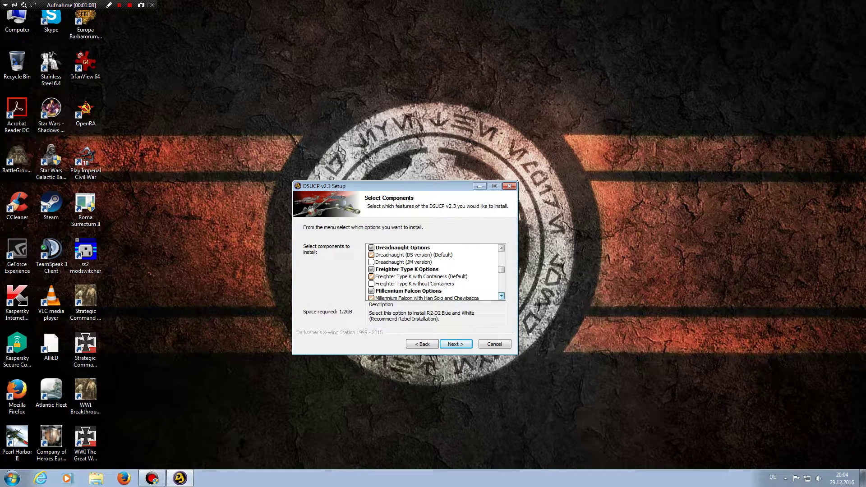
{"action": "scroll", "coordinate": [501, 296], "scroll_direction": "down", "scroll_amount": 2}
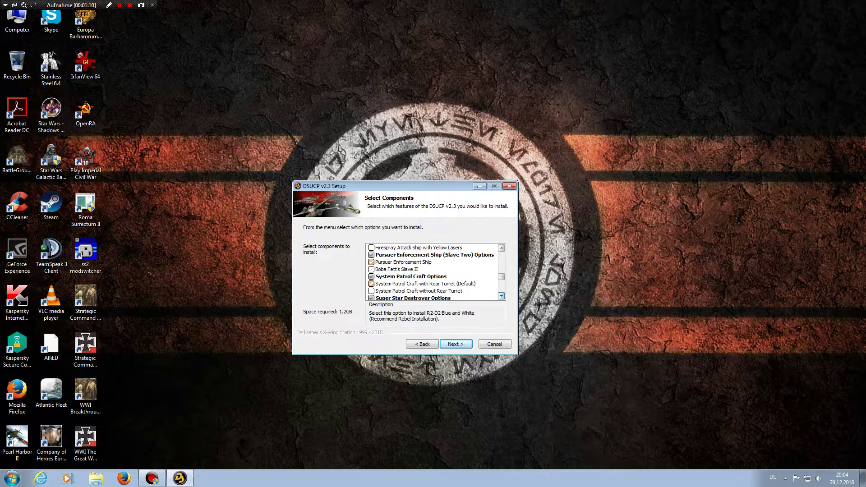
{"action": "scroll", "coordinate": [501, 296], "scroll_direction": "down", "scroll_amount": 2}
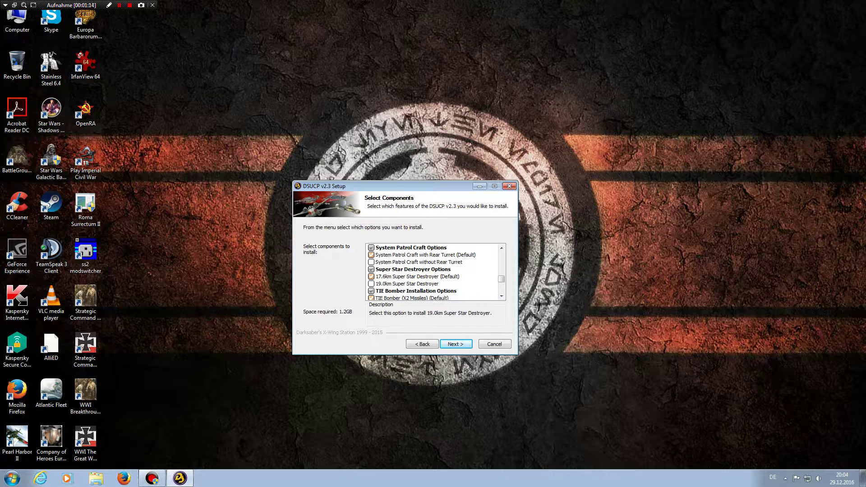
{"action": "left_click", "coordinate": [371, 284]}
Accept the component selection, keep the GOG.com version and the desktop and quick launch icons, and start the installation.
{"action": "scroll", "coordinate": [501, 295], "scroll_direction": "down", "scroll_amount": 3}
{"action": "left_click", "coordinate": [501, 296]}
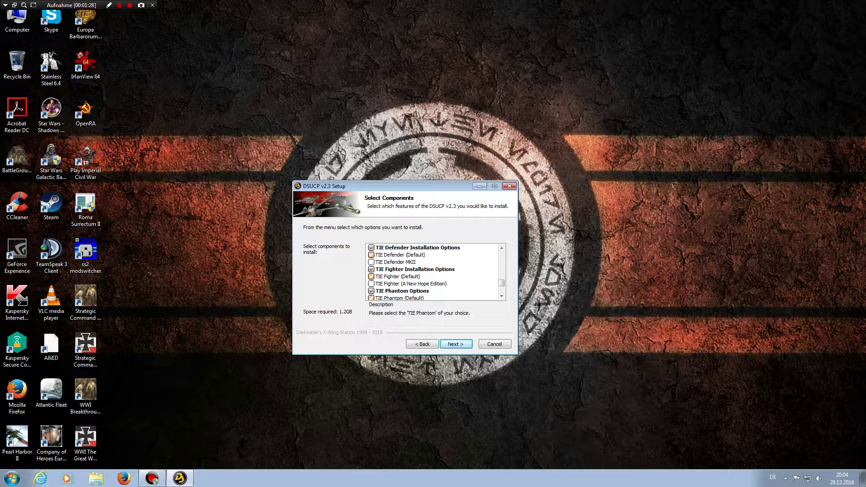
{"action": "scroll", "coordinate": [433, 272], "scroll_direction": "down", "scroll_amount": 5}
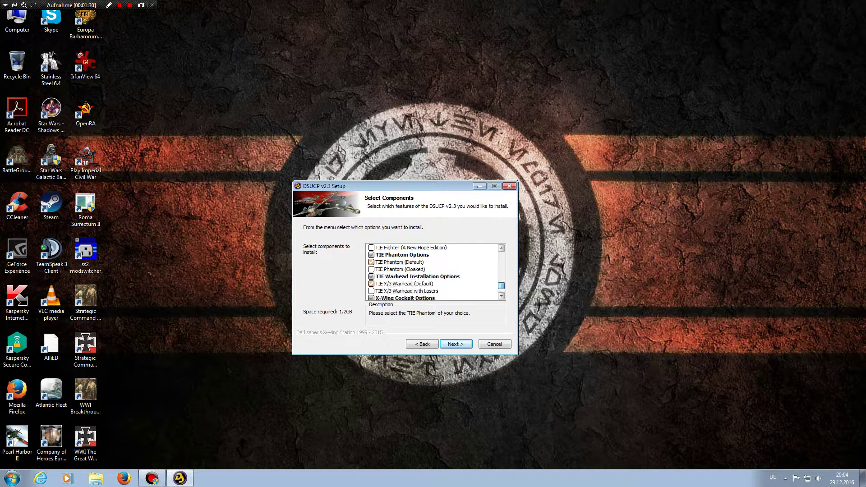
{"action": "left_click", "coordinate": [455, 344]}
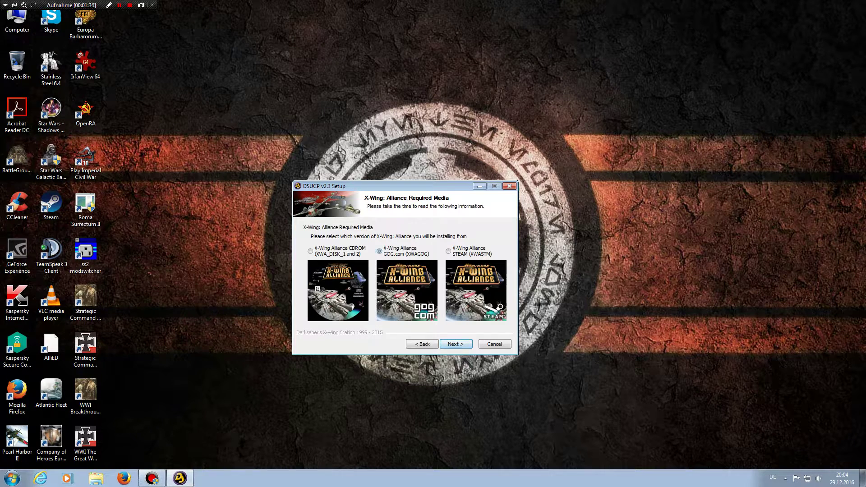
{"action": "key", "text": "Return"}
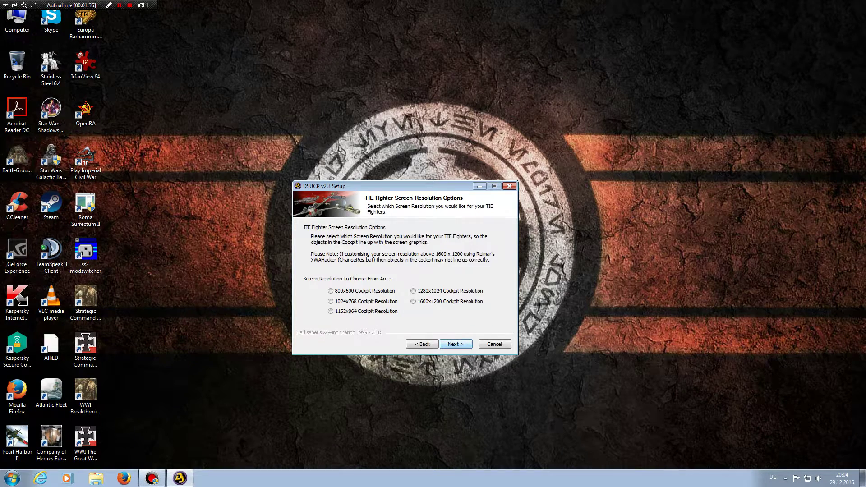
{"action": "key", "text": "Return"}
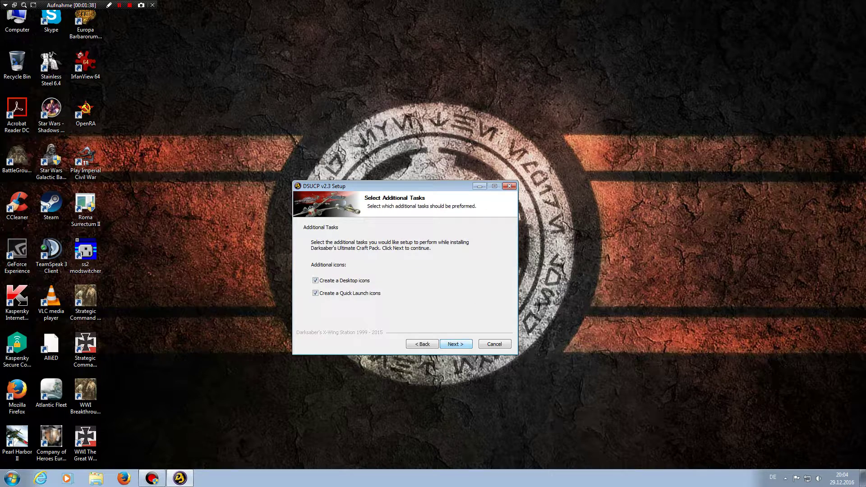
{"action": "key", "text": "Return"}
{"action": "key", "text": "Return"}
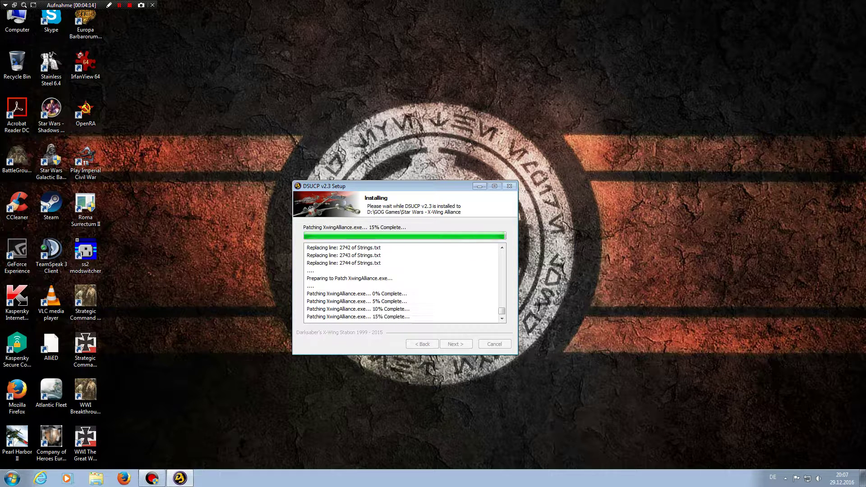
Open the X Wing alliance folder inside Modifikationen on the Elements (G:) drive.
{"action": "double_click", "coordinate": [17, 20]}
{"action": "double_click", "coordinate": [451, 66]}
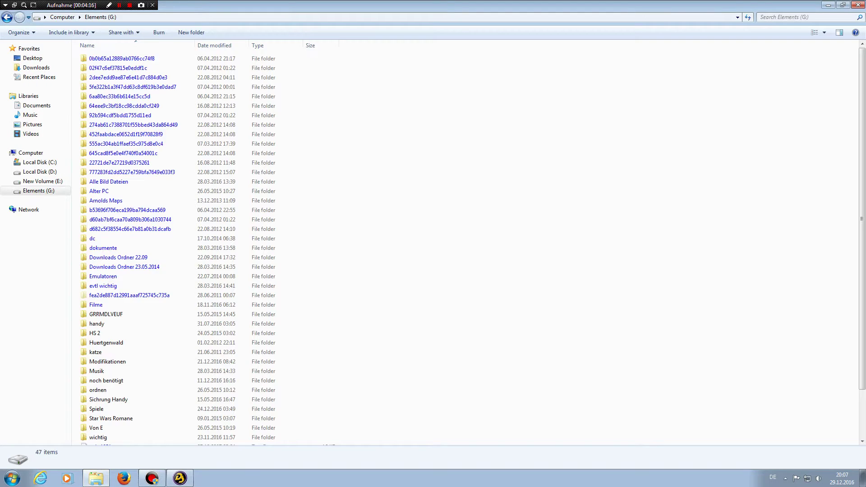
{"action": "scroll", "coordinate": [104, 293], "scroll_direction": "down", "scroll_amount": 3}
{"action": "double_click", "coordinate": [104, 310]}
{"action": "scroll", "coordinate": [108, 307], "scroll_direction": "down", "scroll_amount": 7}
{"action": "scroll", "coordinate": [108, 307], "scroll_direction": "down", "scroll_amount": 7}
{"action": "double_click", "coordinate": [103, 439]}
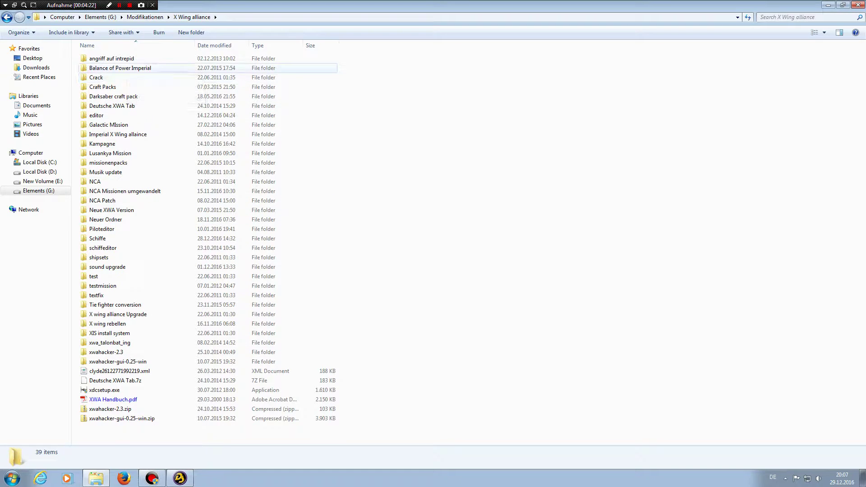
Open the MISSIONS folder of the XvT2XWA_imperial 1.1 mod within Balance of Power Imperial and look through to its LST files.
{"action": "double_click", "coordinate": [120, 68]}
{"action": "double_click", "coordinate": [113, 58]}
{"action": "double_click", "coordinate": [113, 58]}
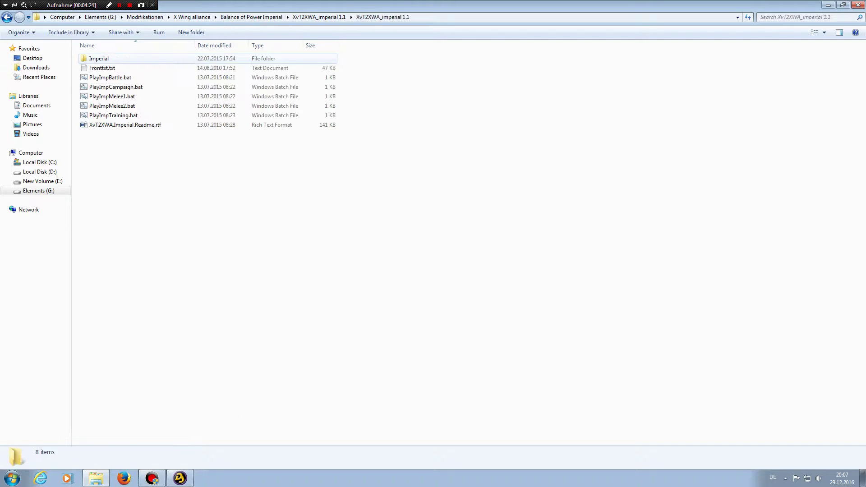
{"action": "double_click", "coordinate": [113, 59]}
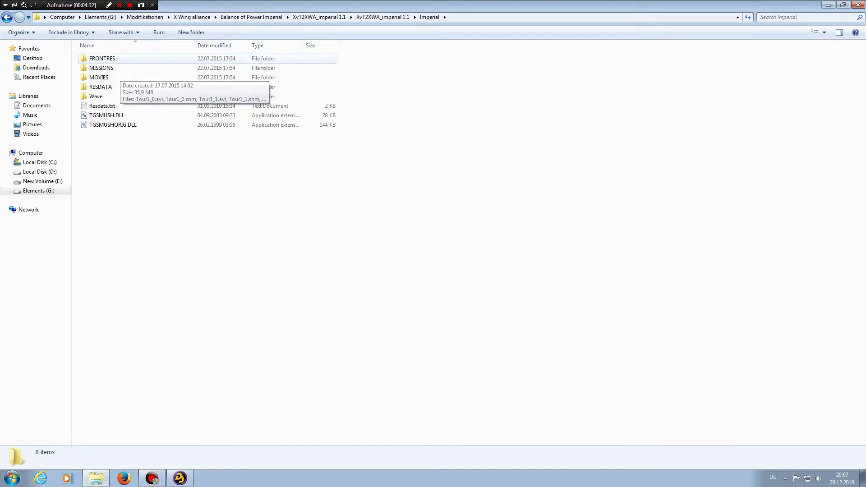
{"action": "double_click", "coordinate": [101, 67]}
{"action": "scroll", "coordinate": [104, 212], "scroll_direction": "down", "scroll_amount": 9}
{"action": "scroll", "coordinate": [207, 212], "scroll_direction": "down", "scroll_amount": 9}
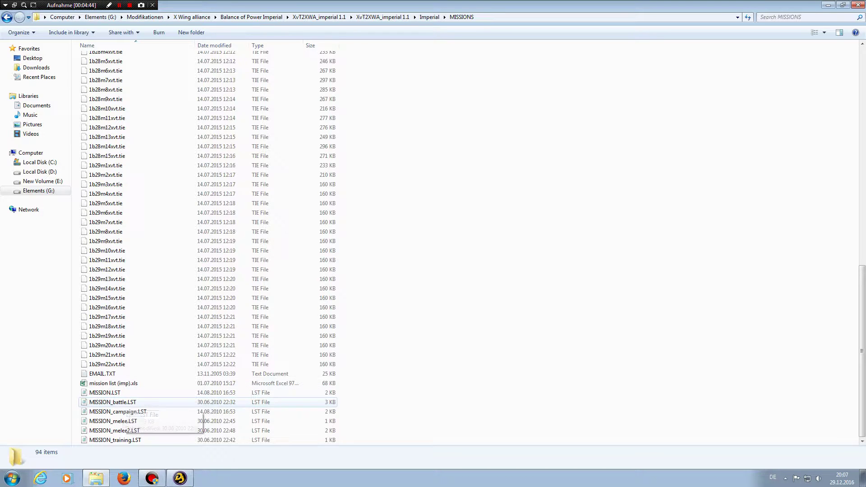
Examine the mission lists in MISSION_training.LST, MISSION_melee2.LST and MISSION_campaign.LST, closing each file after reading.
{"action": "double_click", "coordinate": [114, 440]}
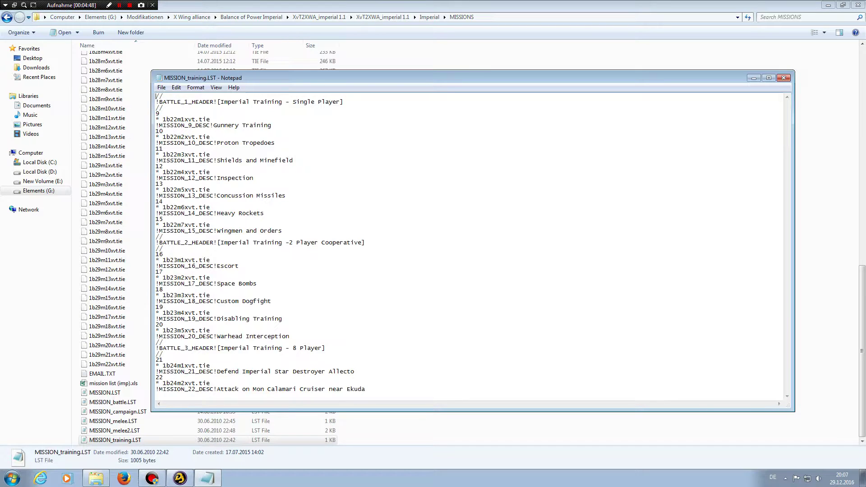
{"action": "key", "text": "alt+F4"}
{"action": "double_click", "coordinate": [114, 431]}
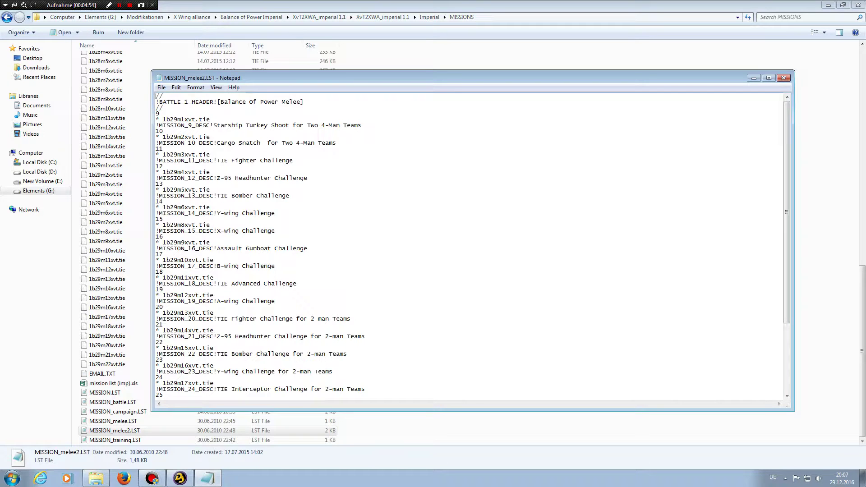
{"action": "key", "text": "alt+F4"}
{"action": "key", "text": "Up"}
{"action": "key", "text": "Up"}
{"action": "key", "text": "Return"}
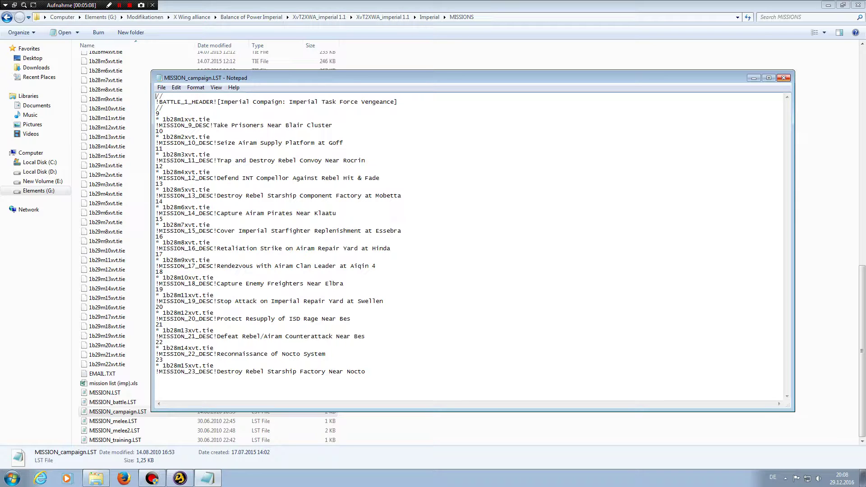
{"action": "left_click", "coordinate": [783, 78]}
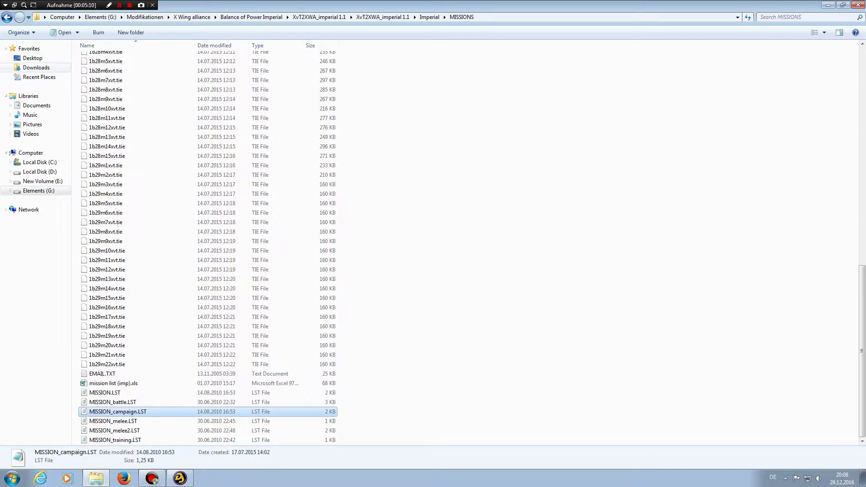
Return to the inner XvT2XWA_imperial 1.1 folder and inspect the copy commands in PlayImpCampaign.bat without running it.
{"action": "left_click", "coordinate": [6, 17]}
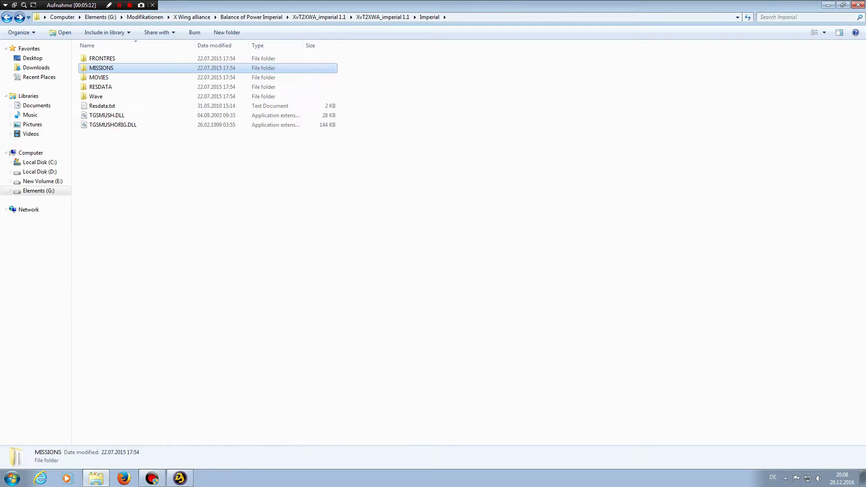
{"action": "left_click", "coordinate": [7, 17]}
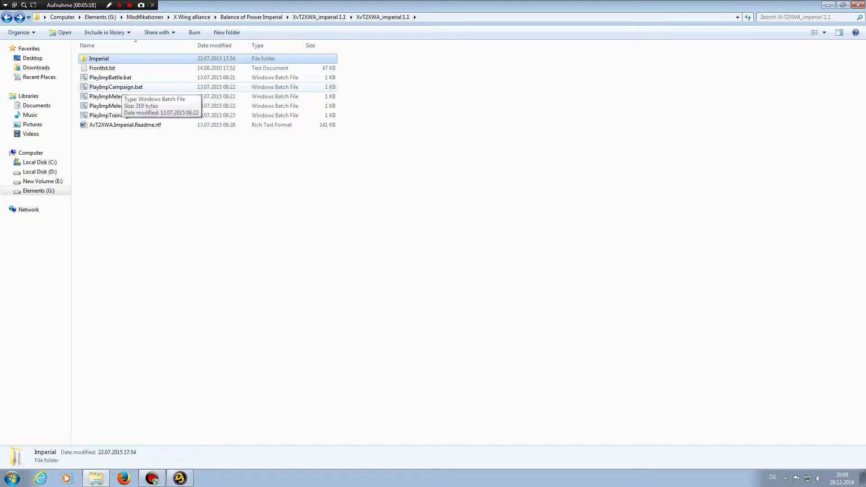
{"action": "left_click", "coordinate": [121, 87]}
{"action": "right_click", "coordinate": [121, 87]}
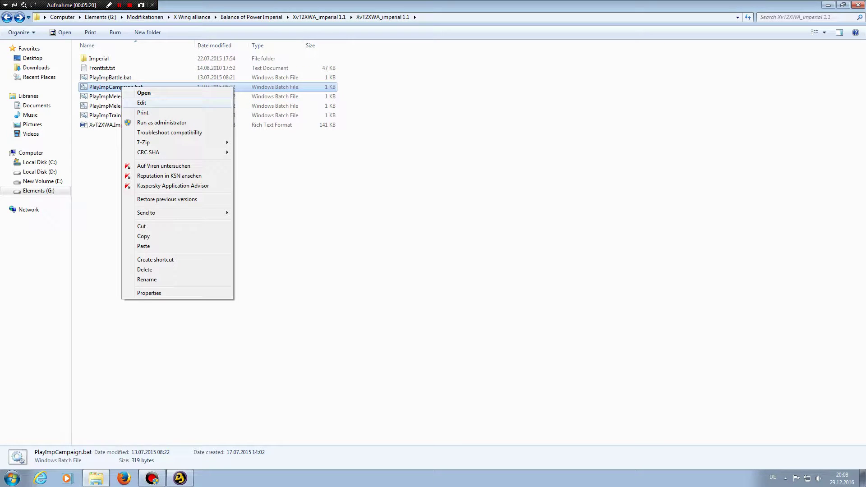
{"action": "left_click", "coordinate": [142, 102]}
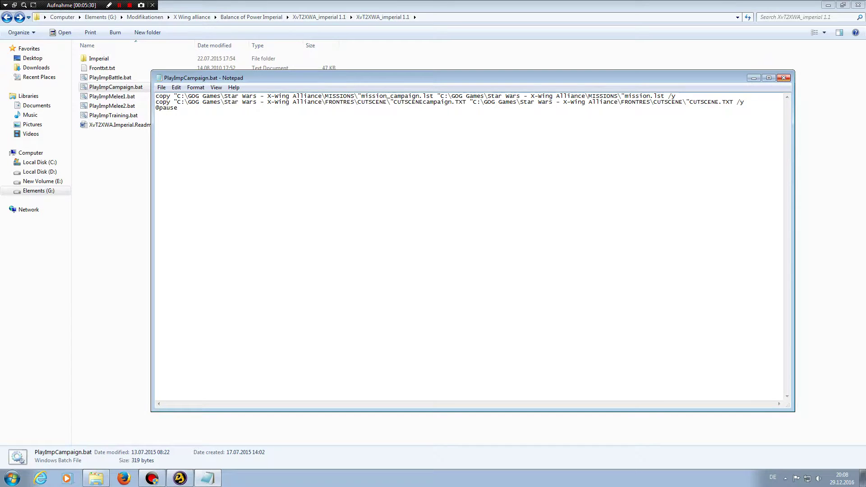
{"action": "key", "text": "alt+F4"}
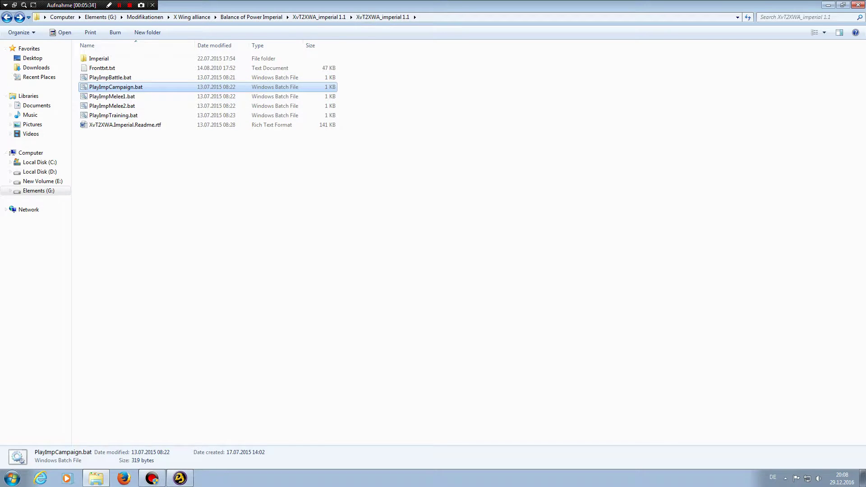
Check the craft pack installer's progress and open the Tie fighter conversion folder inside X Wing alliance.
{"action": "left_click", "coordinate": [7, 17]}
{"action": "left_click", "coordinate": [7, 18]}
{"action": "left_click", "coordinate": [179, 478]}
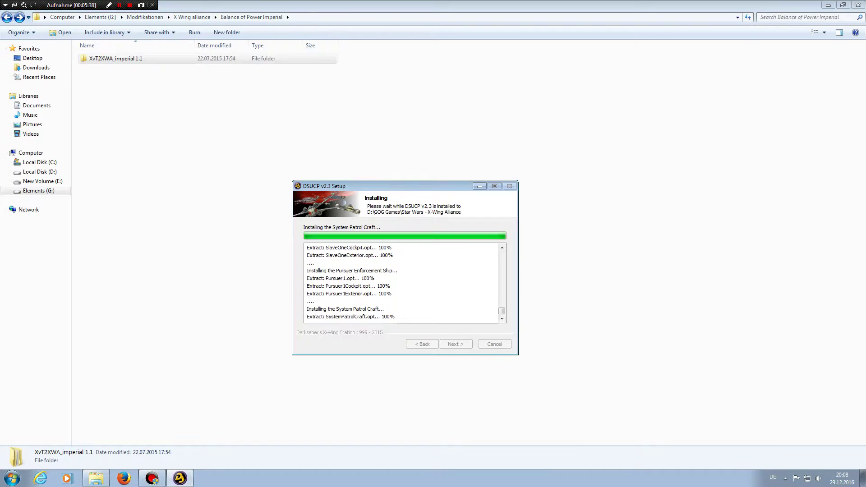
{"action": "key", "text": "alt+Tab"}
{"action": "key", "text": "BackSpace"}
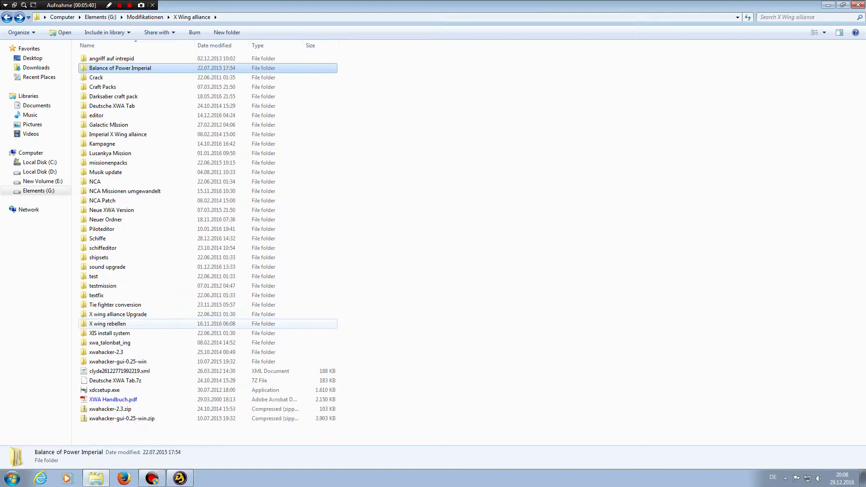
{"action": "double_click", "coordinate": [115, 304]}
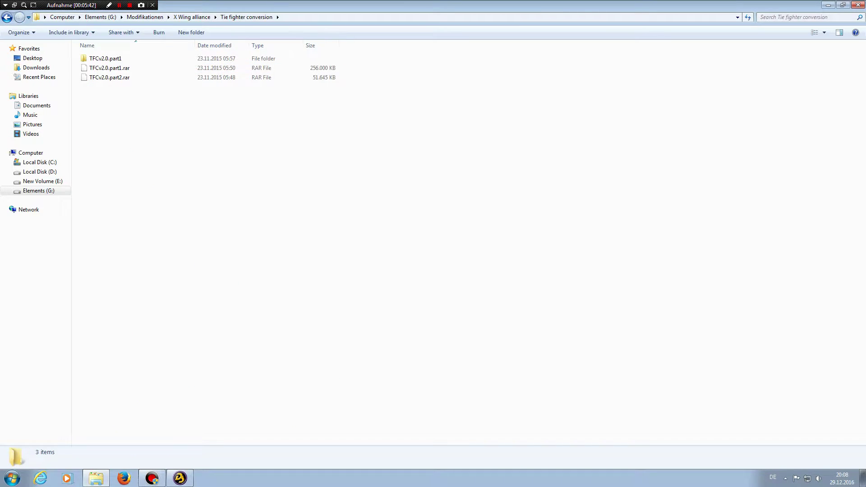
Switch to the DSUCP v2.3 setup wizard and finish it with Run DSUCP X-Wing: Alliance enabled.
{"action": "key", "text": "alt+Tab"}
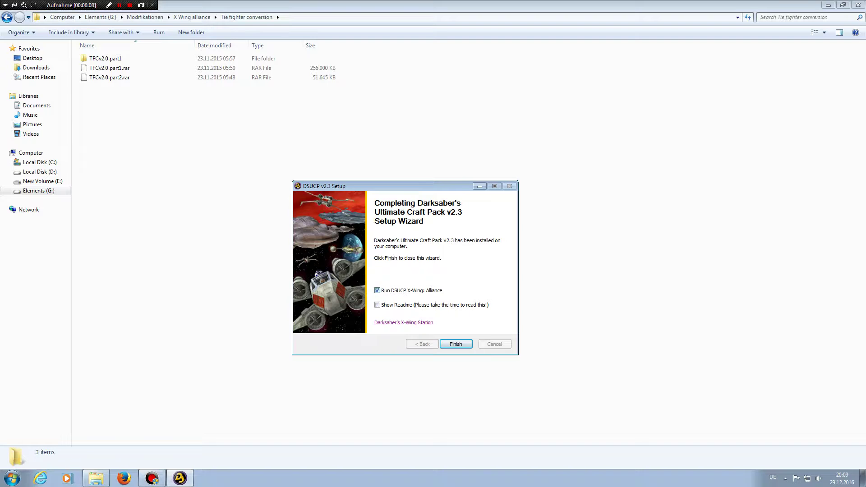
{"action": "key", "text": "Return"}
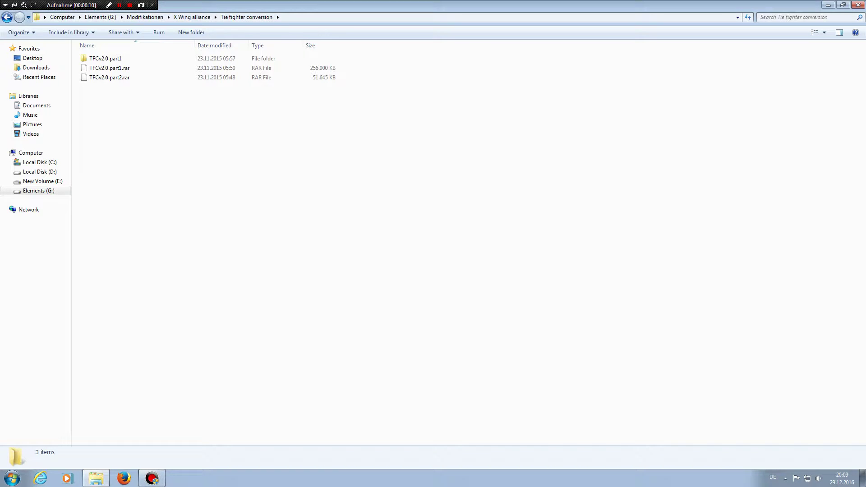
Start the game with the desktop's Play XWA DSUCP (QuickStart) shortcut, create a pilot by entering the player's name, and exit to Windows.
{"action": "left_click", "coordinate": [828, 5]}
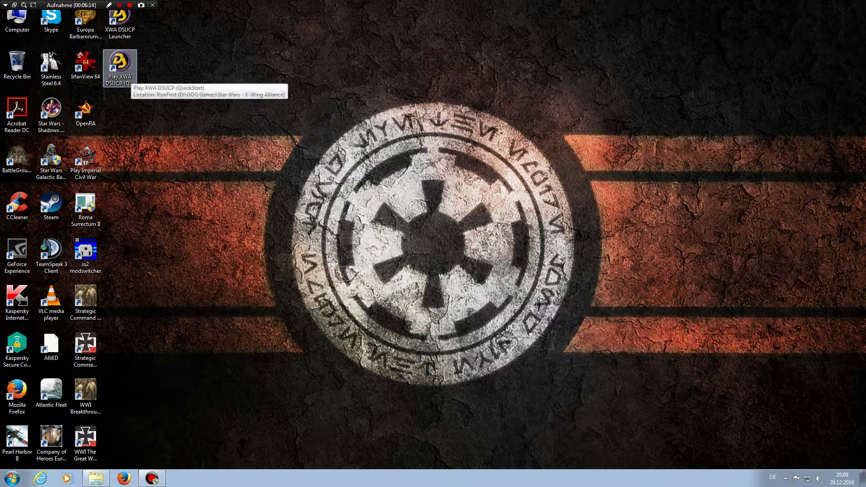
{"action": "double_click", "coordinate": [120, 64]}
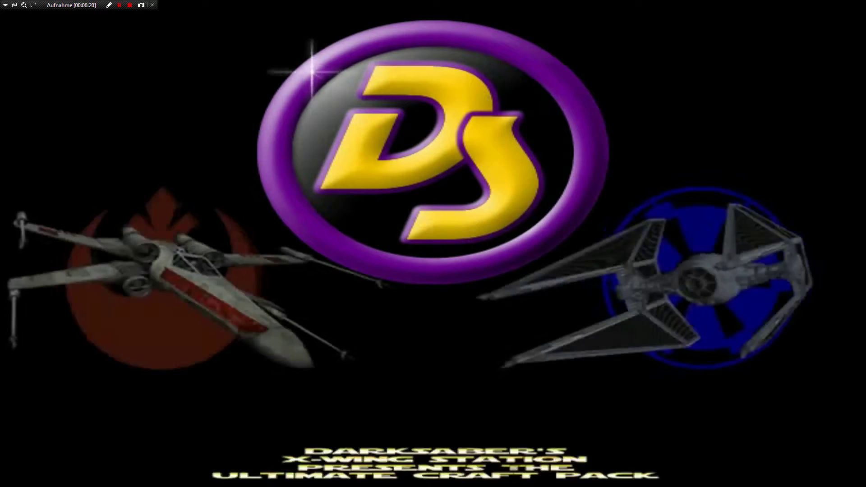
{"action": "type", "text": "Markus"}
{"action": "key", "text": "Return"}
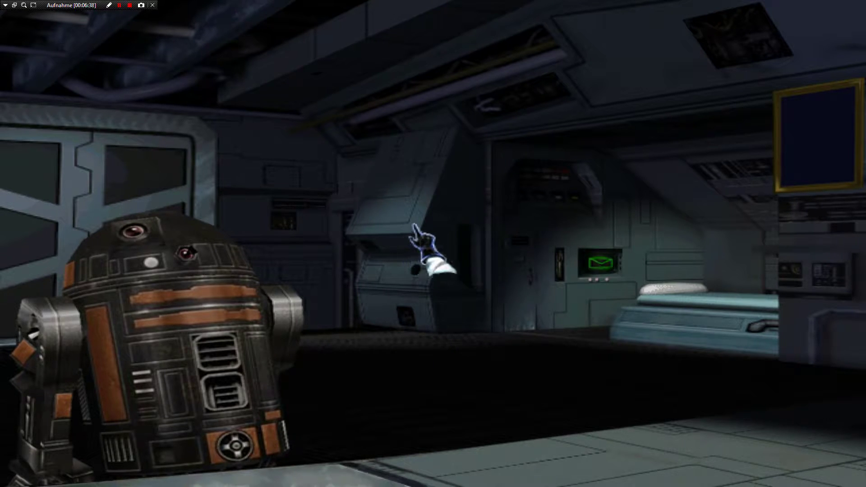
{"action": "key", "text": "Escape"}
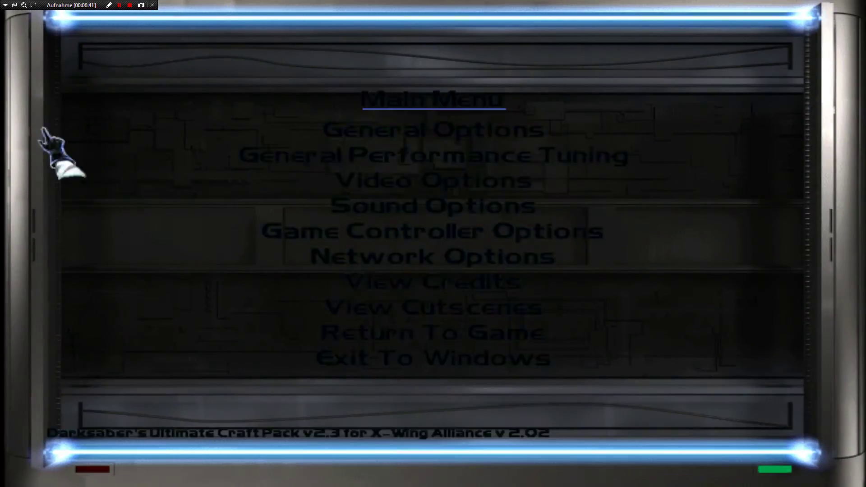
{"action": "left_click", "coordinate": [381, 356]}
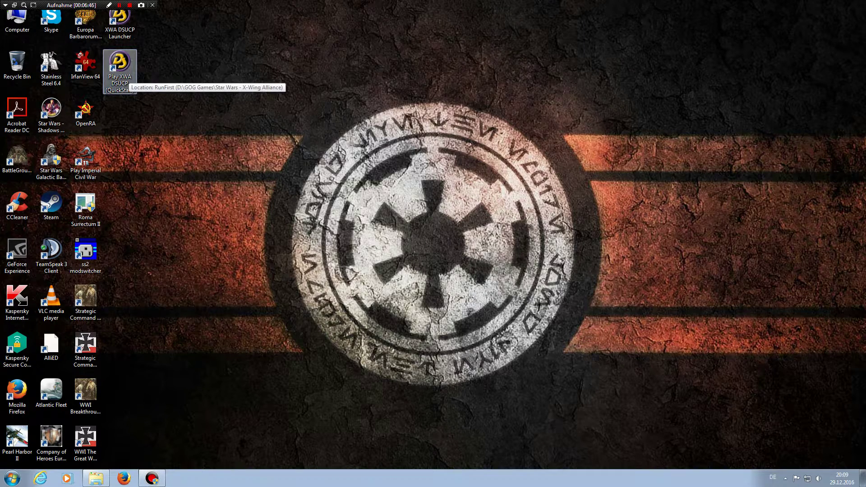
Open the XWA DSUCP Launcher and load the pilot DSUCP through the pilot options.
{"action": "left_click", "coordinate": [120, 23]}
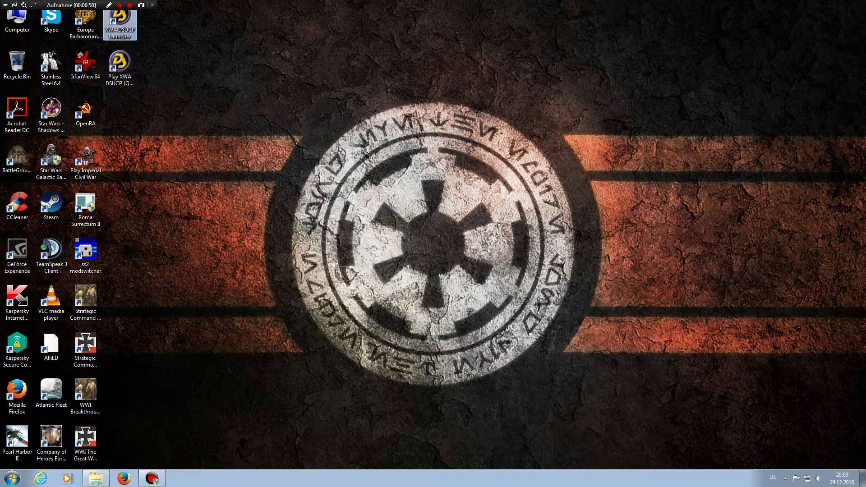
{"action": "left_click", "coordinate": [433, 289]}
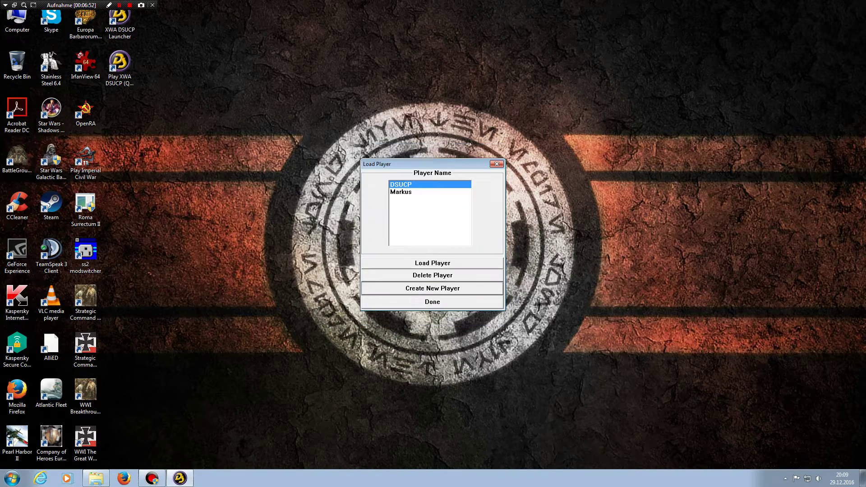
{"action": "left_click", "coordinate": [432, 263]}
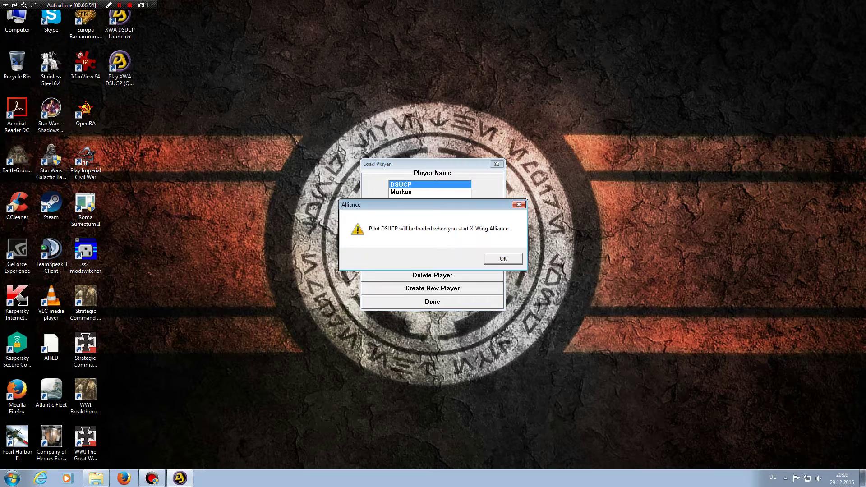
{"action": "key", "text": "Return"}
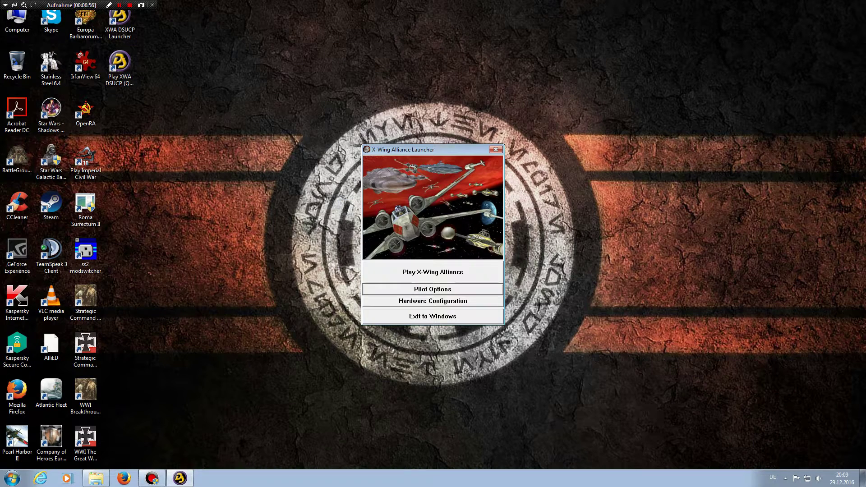
Play X-Wing Alliance with the loaded pilot as a check, exit to Windows and return to the Tie fighter conversion folder.
{"action": "key", "text": "Return"}
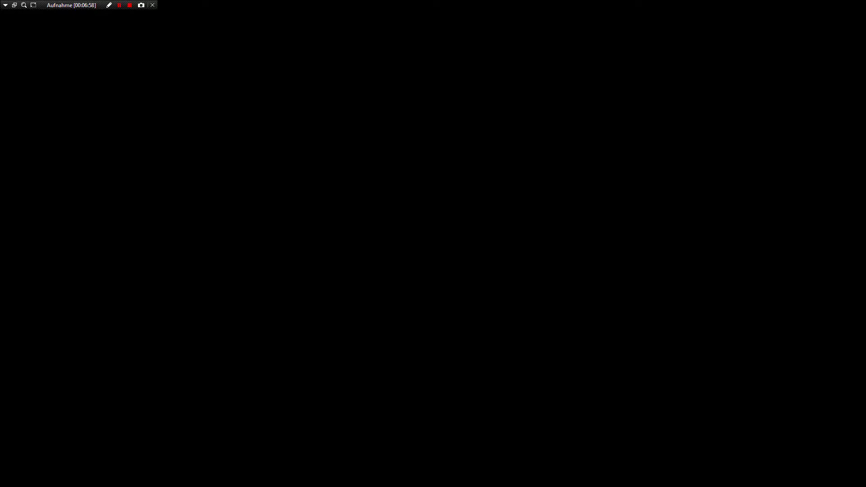
{"action": "key", "text": "Escape"}
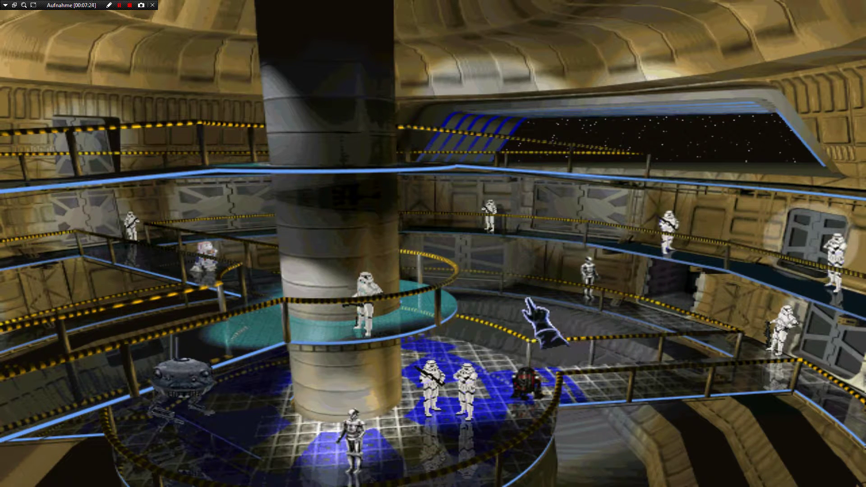
{"action": "left_click", "coordinate": [519, 249]}
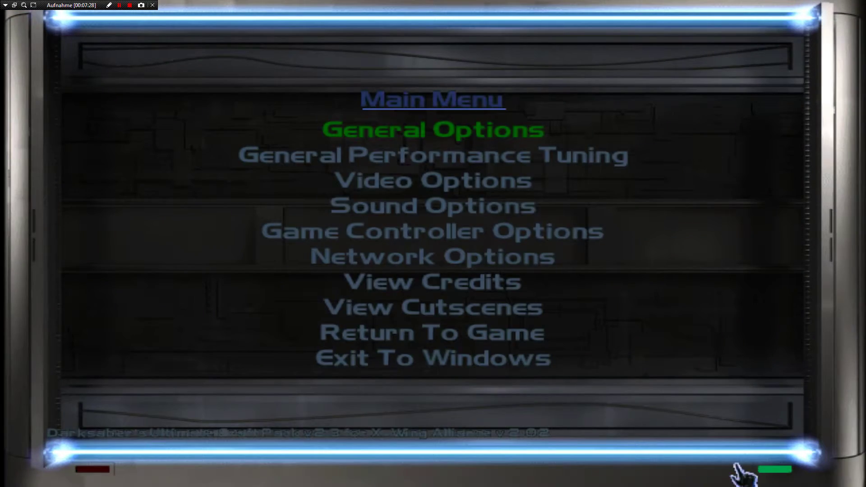
{"action": "left_click", "coordinate": [494, 359]}
{"action": "left_click", "coordinate": [121, 234]}
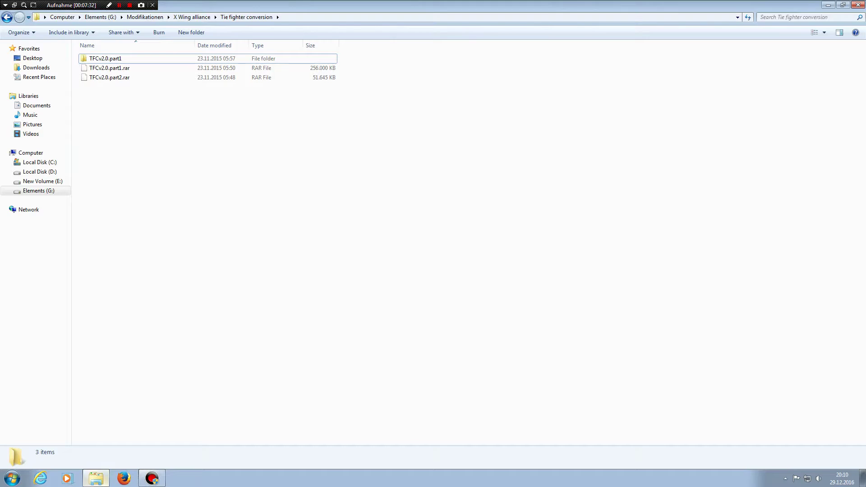
Open the TFCv2.0 folder inside TFCv2.0.part1 and check the contents of its Missions Without Training Missions) subfolder.
{"action": "double_click", "coordinate": [105, 58]}
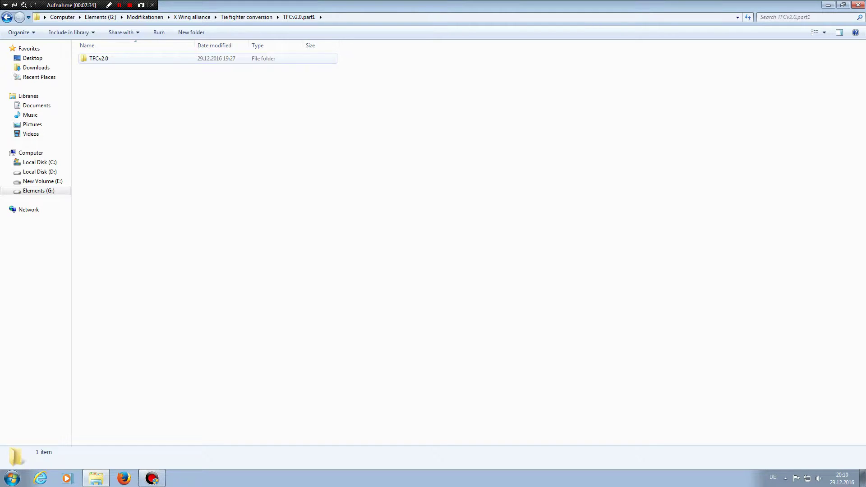
{"action": "double_click", "coordinate": [105, 59]}
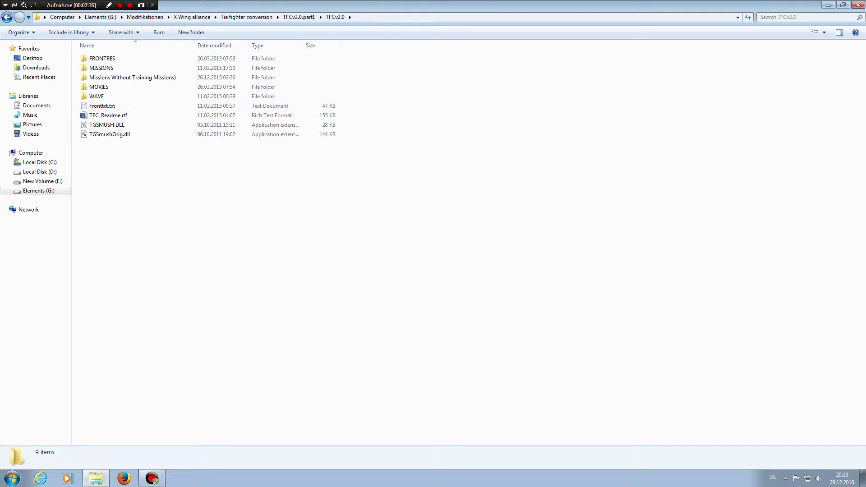
{"action": "left_click", "coordinate": [99, 86]}
{"action": "double_click", "coordinate": [132, 78]}
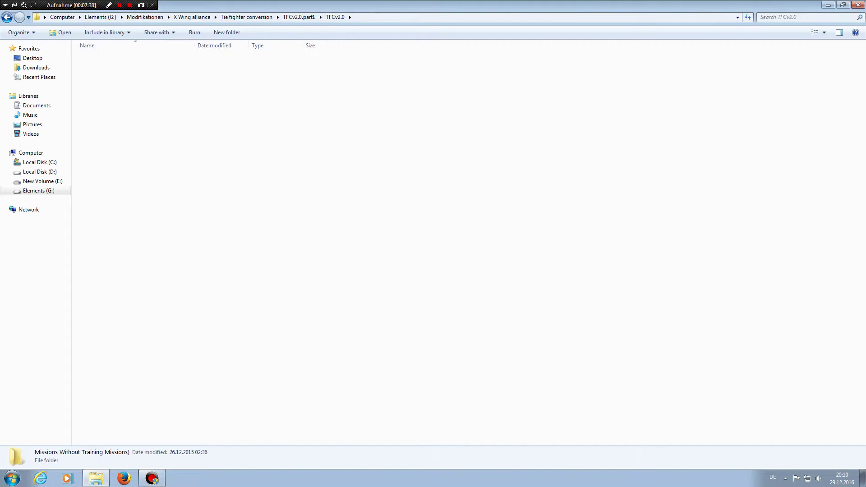
{"action": "key", "text": "BackSpace"}
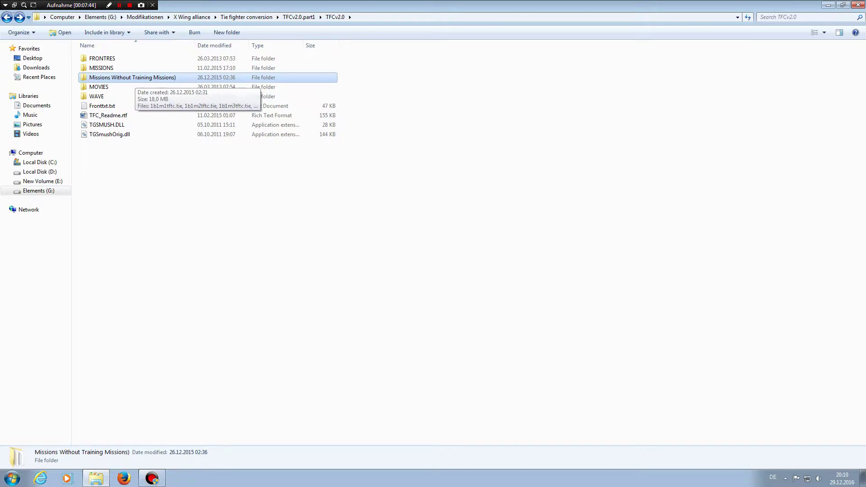
Copy everything in the TFCv2.0 folder except the Missions Without Training Missions) folder.
{"action": "left_click_drag", "start_coordinate": [82, 194], "coordinate": [109, 54]}
{"action": "left_click", "coordinate": [108, 77], "text": "ctrl"}
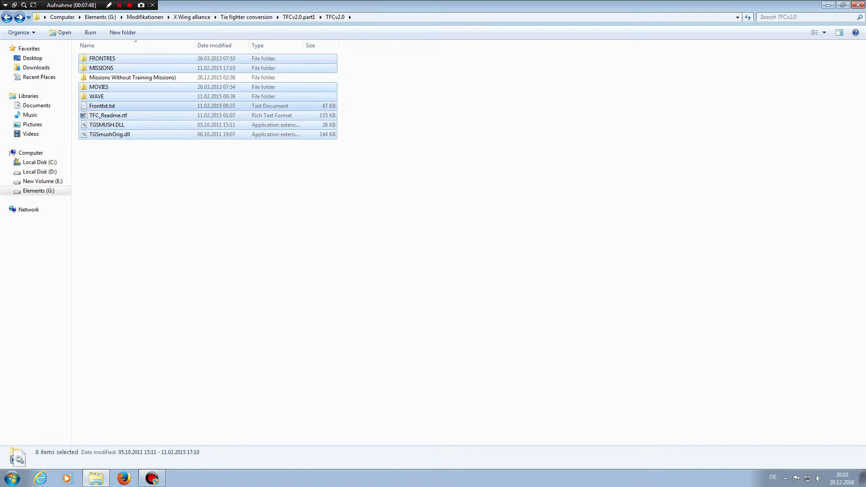
{"action": "right_click", "coordinate": [123, 111]}
{"action": "left_click", "coordinate": [146, 196]}
Paste the copied items into D:\GOG Games\Star Wars - X-Wing Alliance, replacing all conflicting files and merging all existing folders.
{"action": "left_click", "coordinate": [40, 171]}
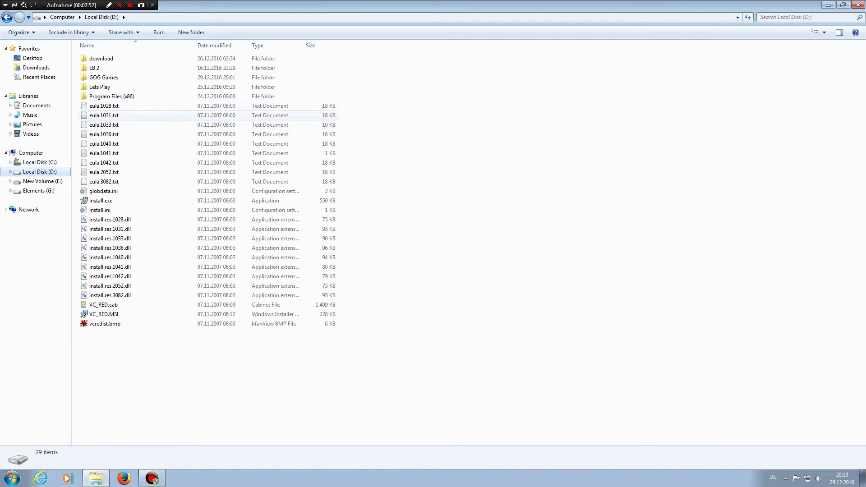
{"action": "double_click", "coordinate": [97, 78]}
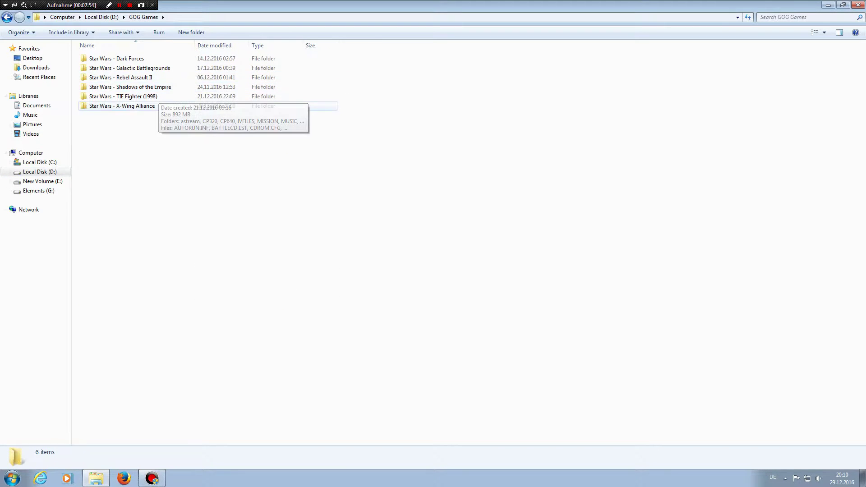
{"action": "double_click", "coordinate": [136, 106]}
{"action": "right_click", "coordinate": [425, 197]}
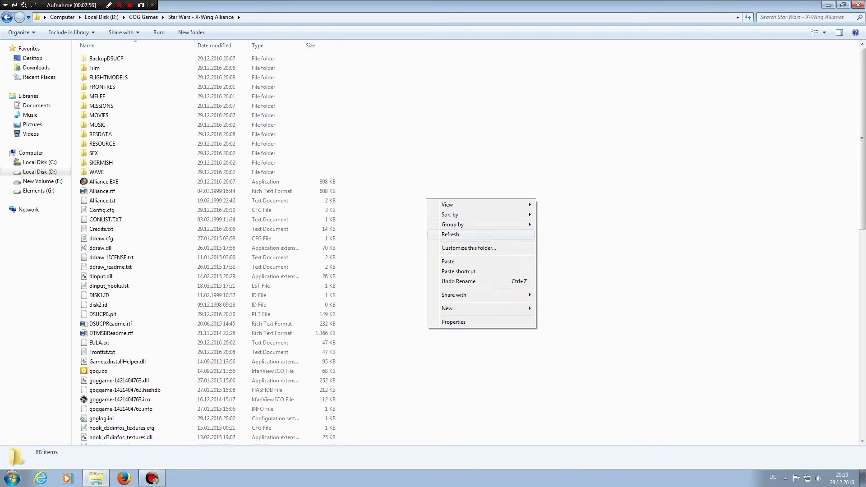
{"action": "left_click", "coordinate": [445, 261]}
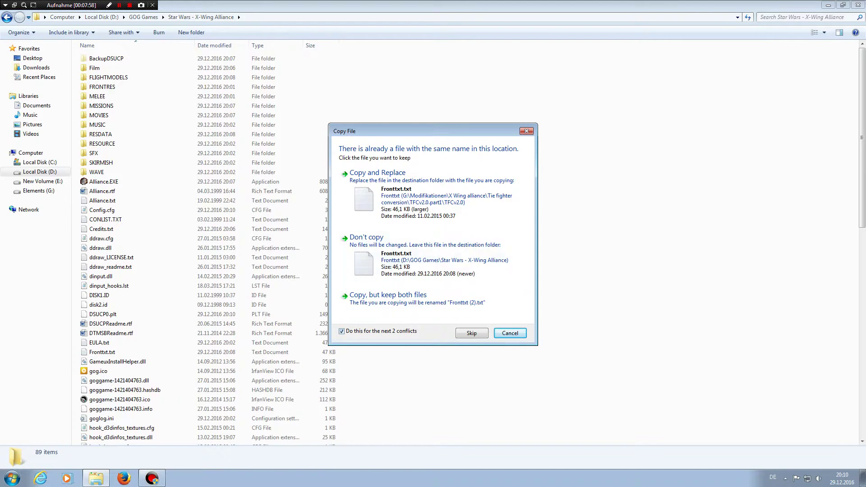
{"action": "left_click", "coordinate": [432, 194]}
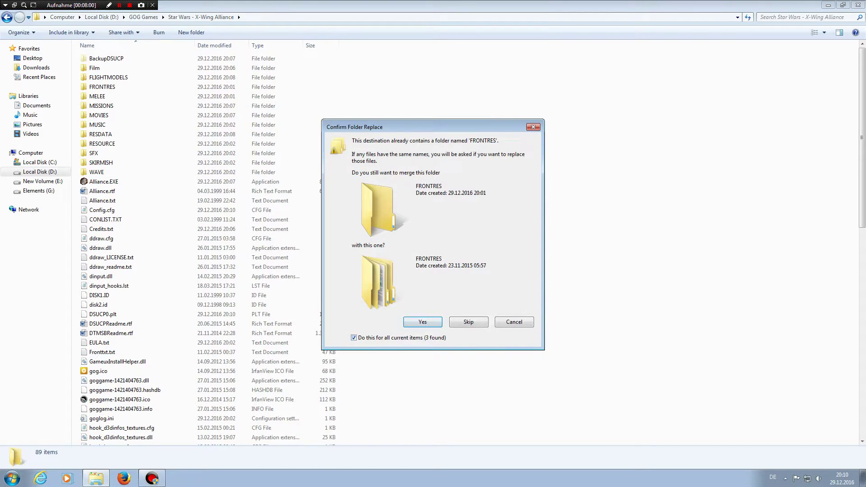
{"action": "key", "text": "Return"}
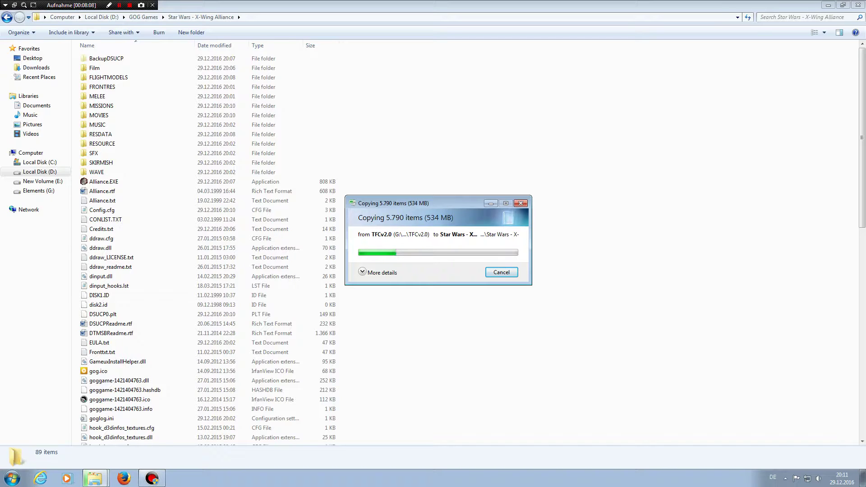
Open the xwahacker-2.3 folder under Modifikationen\X Wing alliance on the Elements (G:) drive while the copying runs.
{"action": "left_click", "coordinate": [95, 478]}
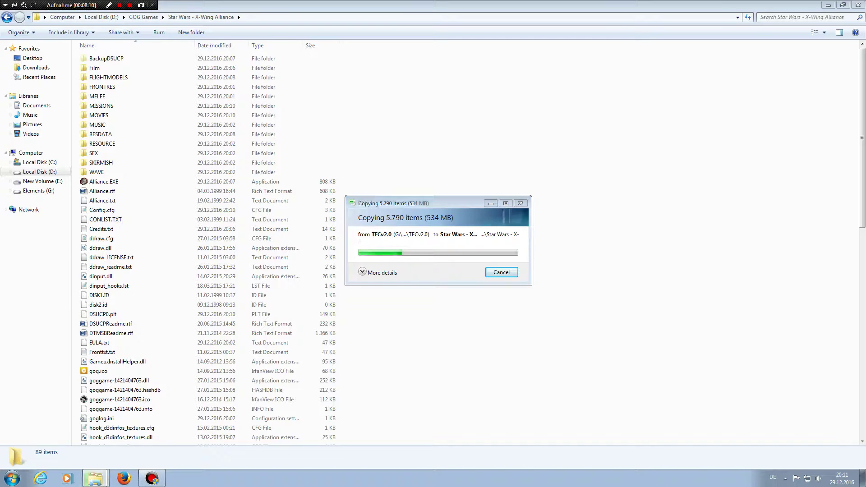
{"action": "left_click", "coordinate": [12, 478]}
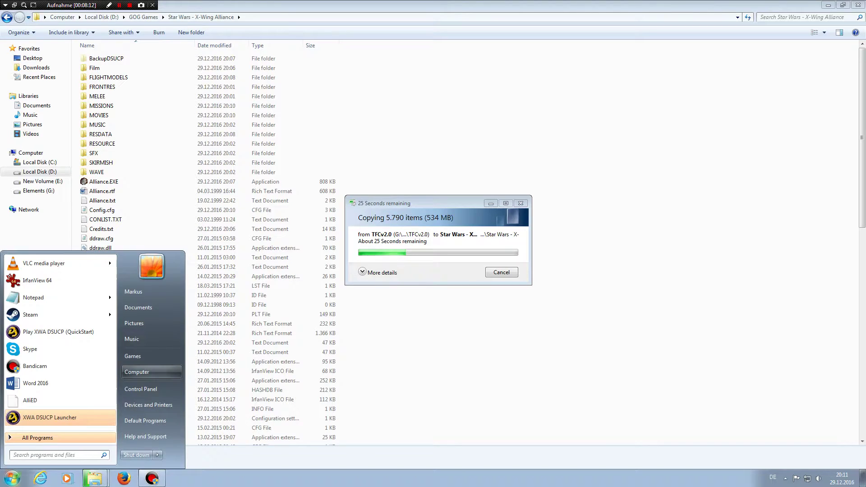
{"action": "left_click", "coordinate": [151, 371]}
{"action": "double_click", "coordinate": [478, 66]}
{"action": "scroll", "coordinate": [177, 306], "scroll_direction": "down", "scroll_amount": 2}
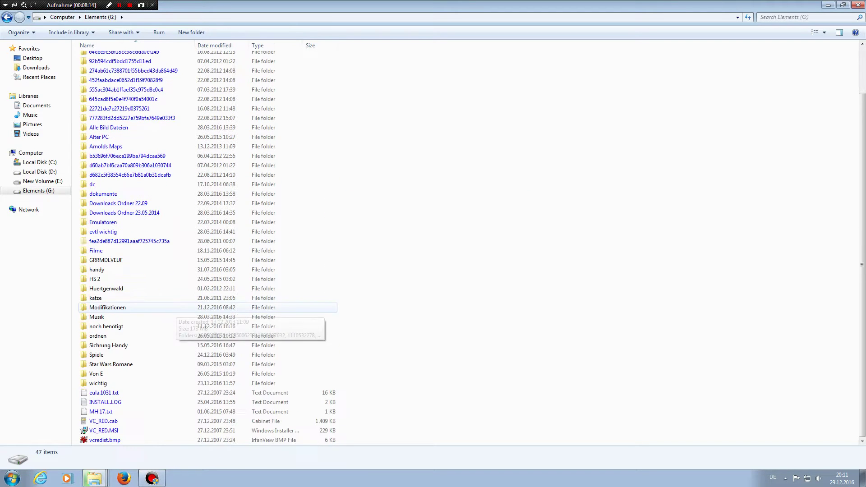
{"action": "double_click", "coordinate": [177, 305]}
{"action": "scroll", "coordinate": [176, 305], "scroll_direction": "down", "scroll_amount": 19}
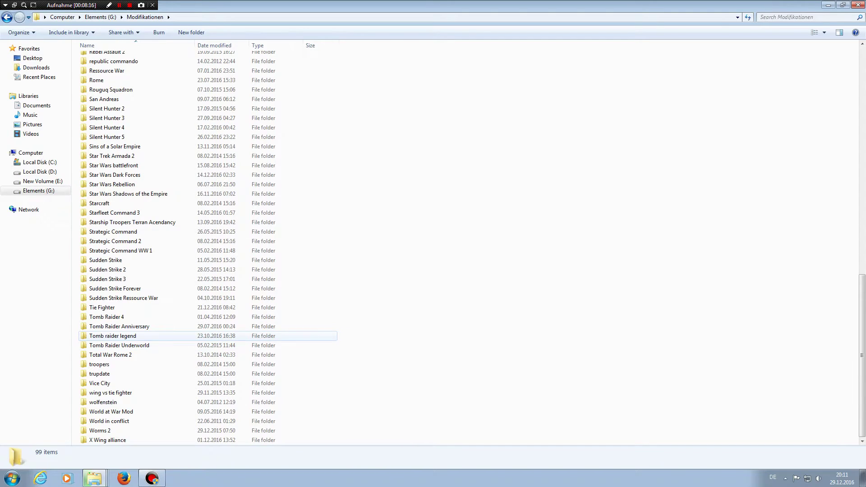
{"action": "double_click", "coordinate": [135, 440]}
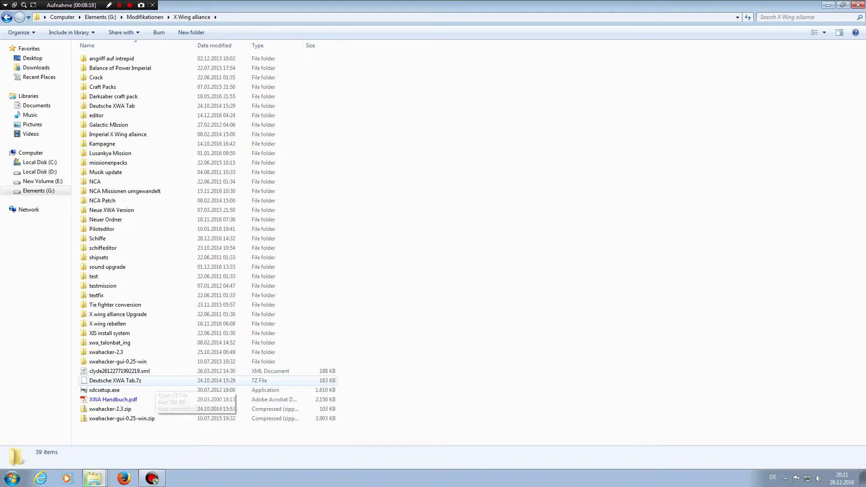
{"action": "double_click", "coordinate": [109, 352]}
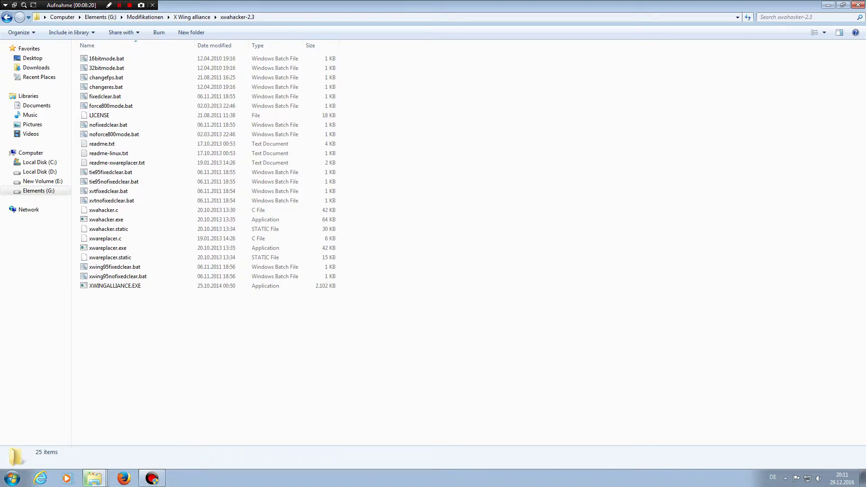
Copy 32bitmode.bat, changefps.bat, changeres.bat, fixedclear.bat and xwahacker.exe from the xwahacker-2.3 folder.
{"action": "left_click", "coordinate": [107, 68]}
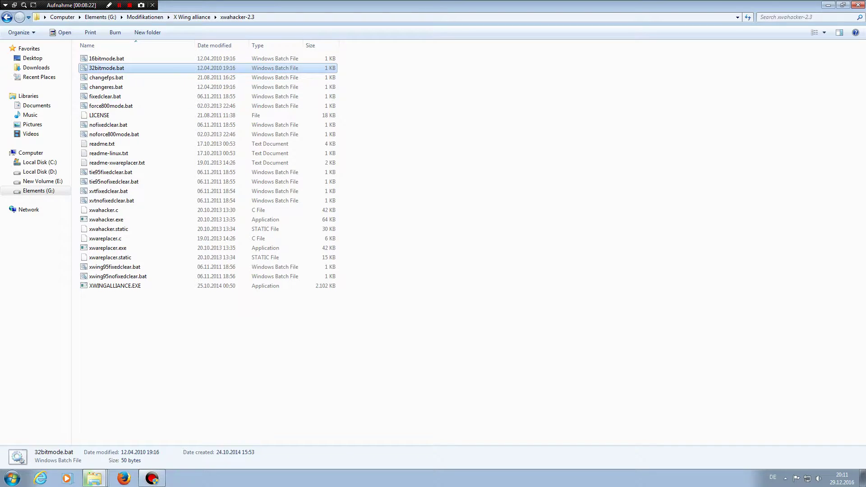
{"action": "left_click", "coordinate": [106, 86], "text": "ctrl"}
{"action": "left_click", "coordinate": [106, 77], "text": "ctrl"}
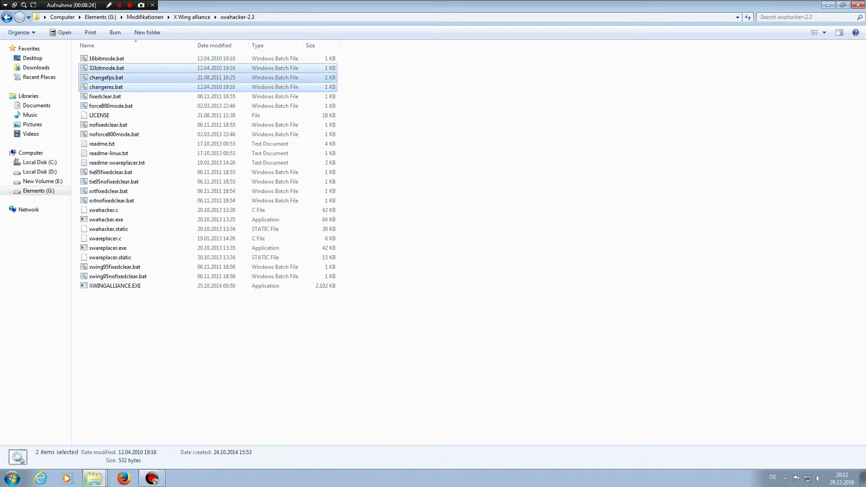
{"action": "left_click", "coordinate": [106, 96], "text": "ctrl"}
{"action": "scroll", "coordinate": [107, 96], "scroll_direction": "down", "scroll_amount": 1}
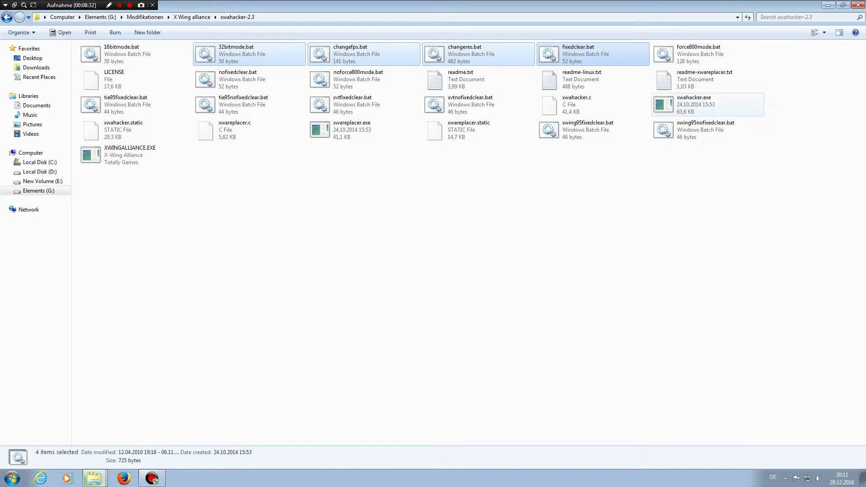
{"action": "left_click", "coordinate": [690, 106], "text": "ctrl"}
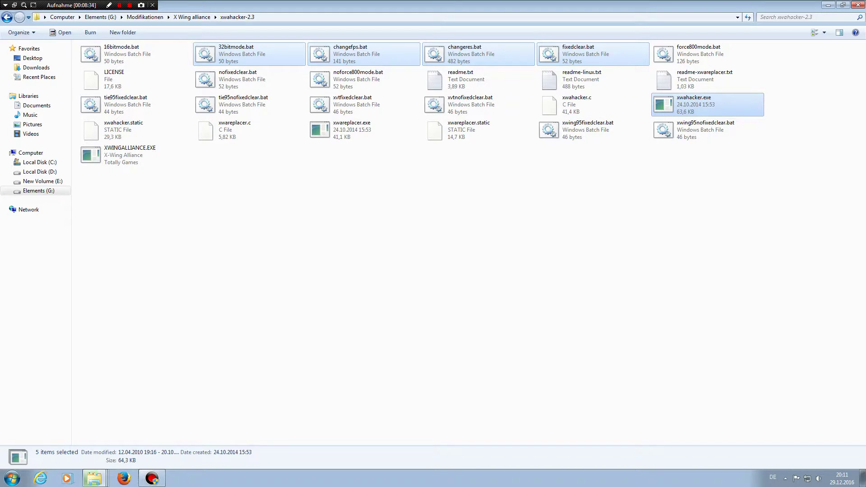
{"action": "right_click", "coordinate": [677, 106]}
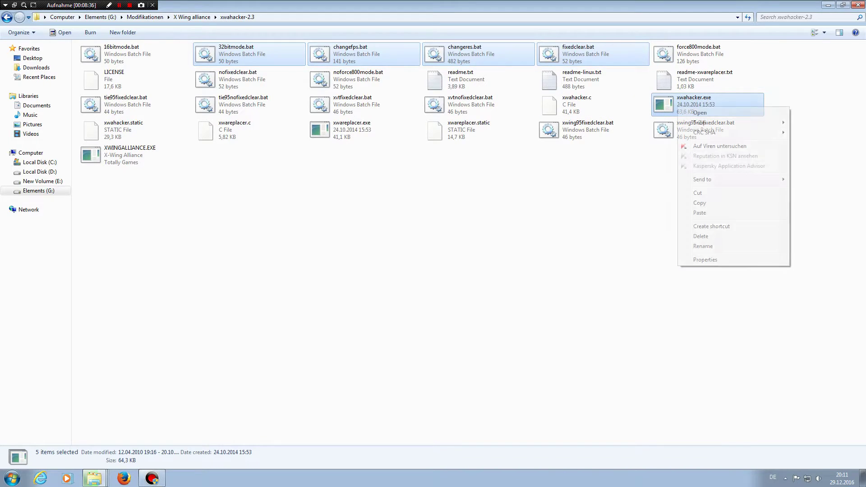
{"action": "left_click", "coordinate": [699, 203]}
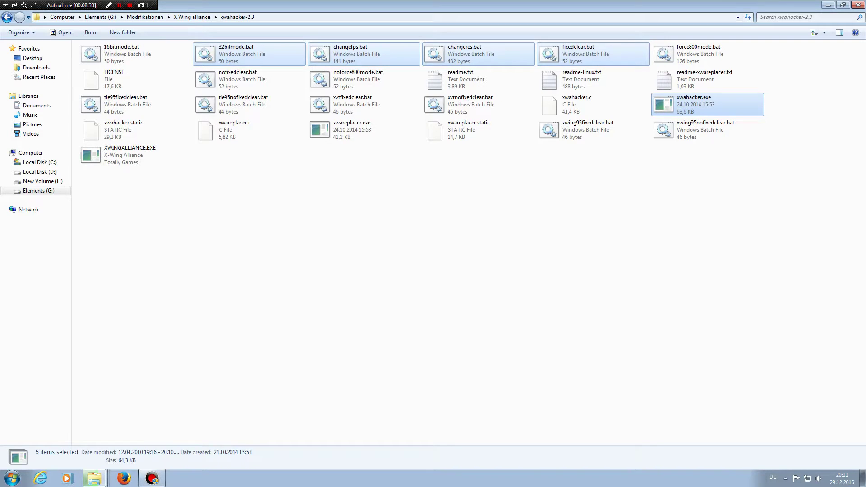
Paste the copied xwahacker files into D:\GOG Games\Star Wars - X-Wing Alliance and clear the selection.
{"action": "left_click", "coordinate": [93, 478]}
{"action": "left_click", "coordinate": [94, 427]}
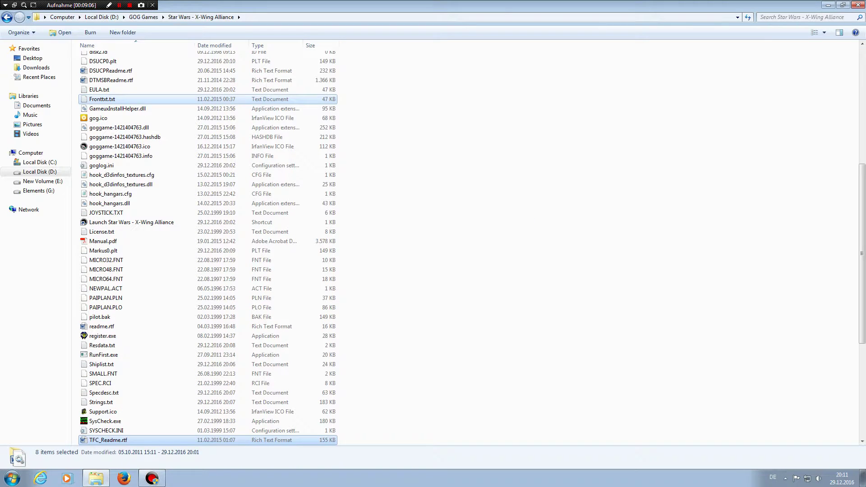
{"action": "right_click", "coordinate": [482, 219]}
{"action": "left_click", "coordinate": [502, 282]}
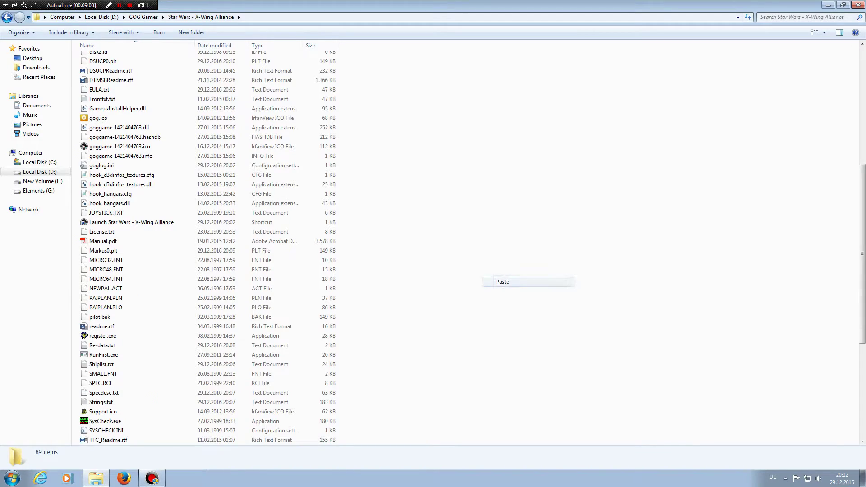
{"action": "scroll", "coordinate": [469, 247], "scroll_direction": "down", "scroll_amount": 1}
{"action": "scroll", "coordinate": [469, 247], "scroll_direction": "up", "scroll_amount": 18}
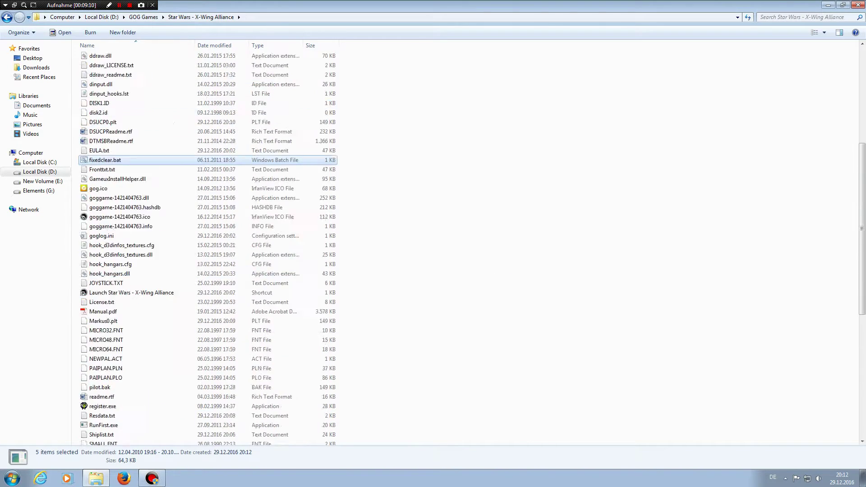
{"action": "left_click", "coordinate": [469, 247]}
Run 32bitmode.bat and fixedclear.bat in the X-Wing Alliance game folder to patch the game.
{"action": "double_click", "coordinate": [106, 181]}
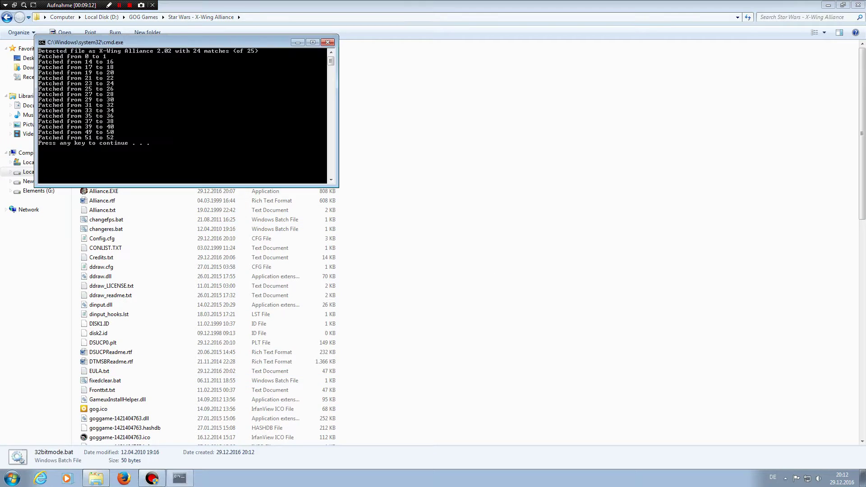
{"action": "key", "text": "Return"}
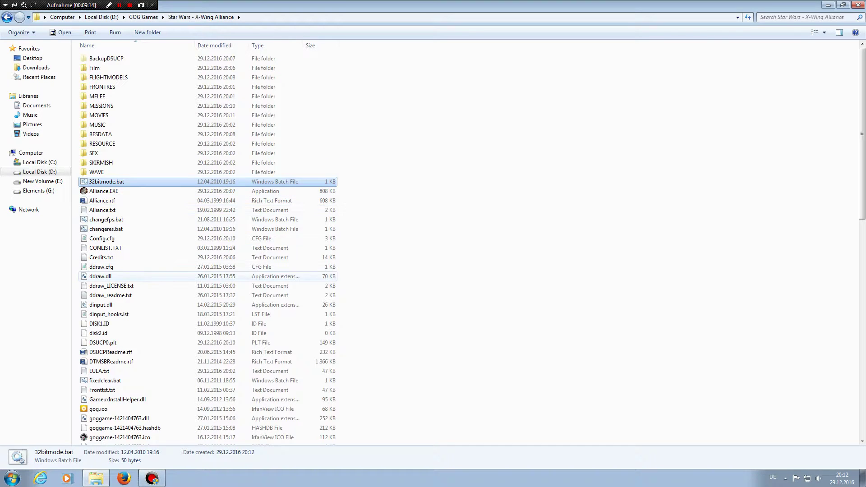
{"action": "left_click", "coordinate": [105, 380]}
{"action": "key", "text": "Return"}
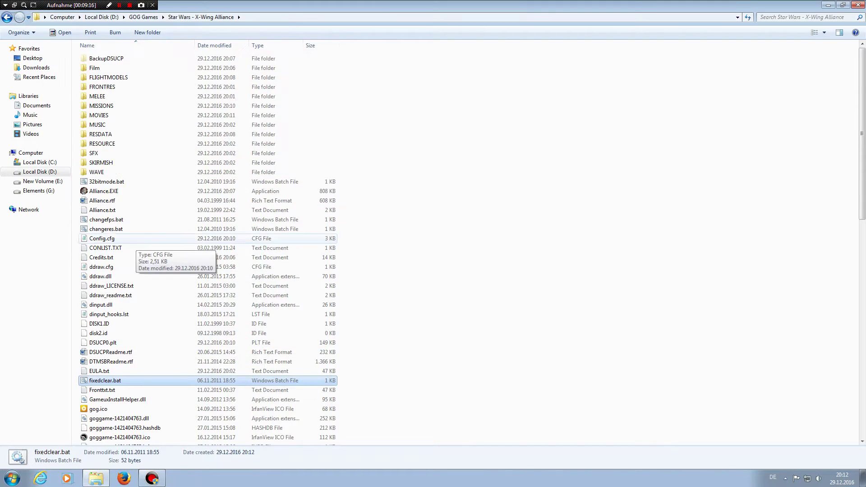
Run changefps.bat and set the game's maximum FPS limit to 30.
{"action": "double_click", "coordinate": [134, 219]}
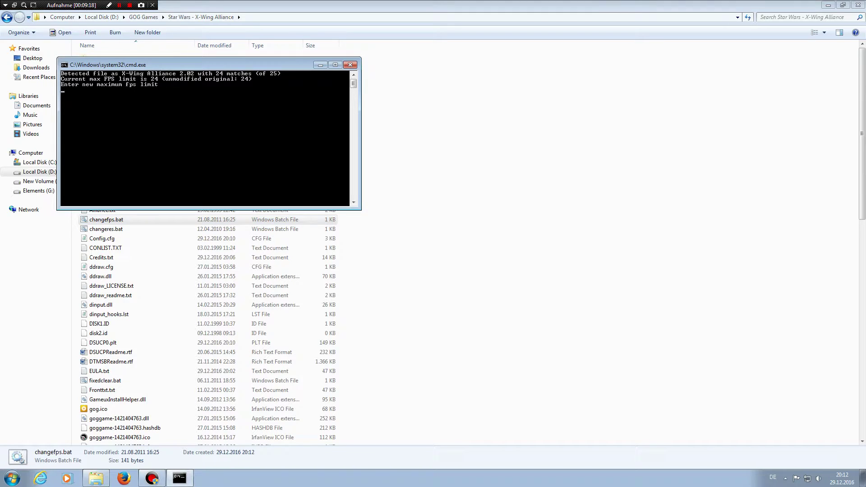
{"action": "key", "text": "Return"}
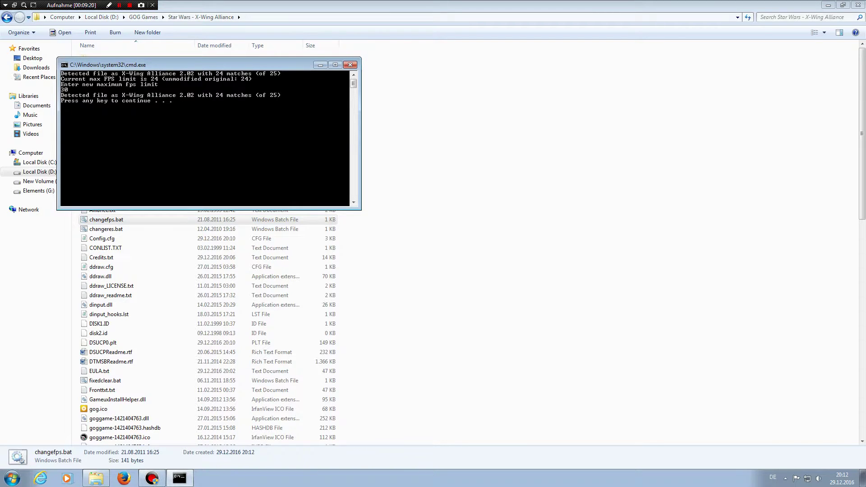
{"action": "key", "text": "Return"}
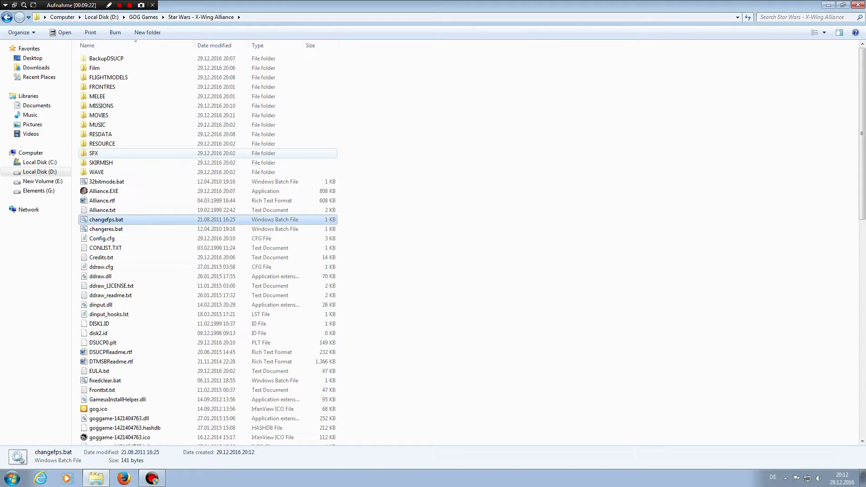
Run changeres.bat to map resolution 3 to 1920 x 1080, and close the game folder window.
{"action": "double_click", "coordinate": [106, 228]}
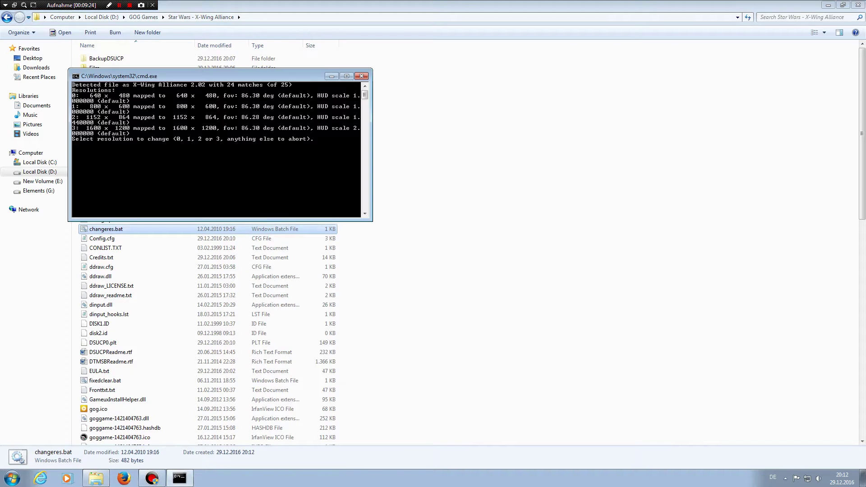
{"action": "key", "text": "Return"}
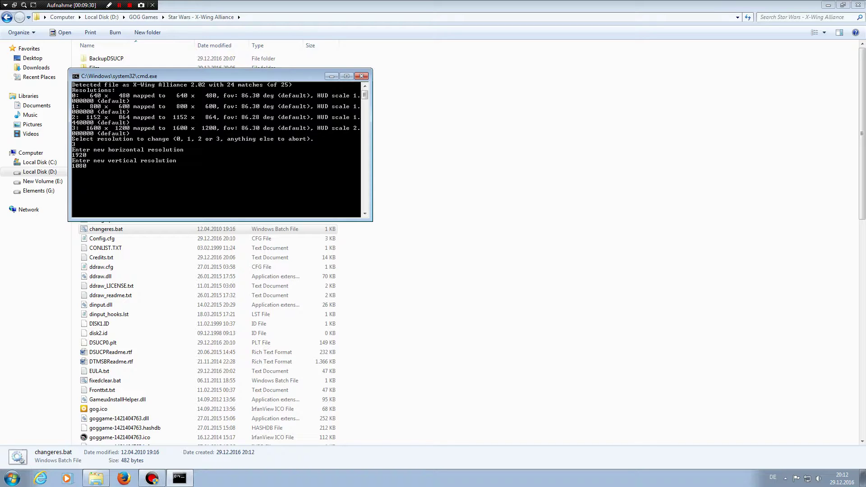
{"action": "key", "text": "Return"}
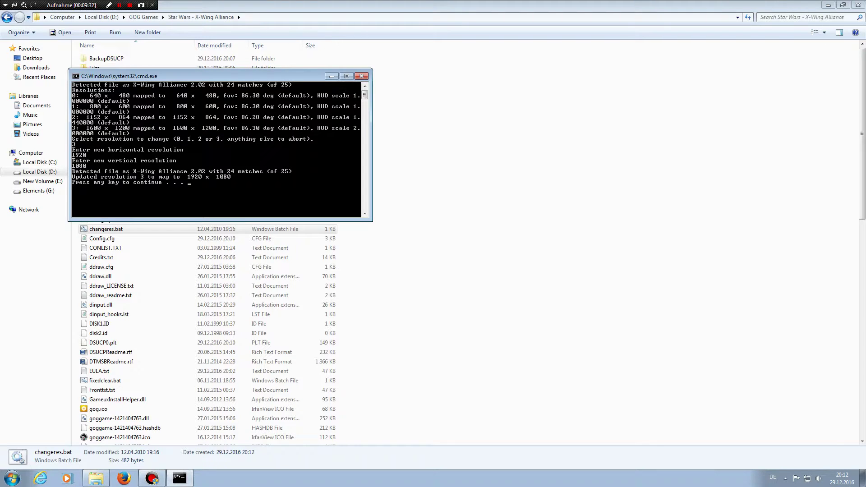
{"action": "key", "text": "Return"}
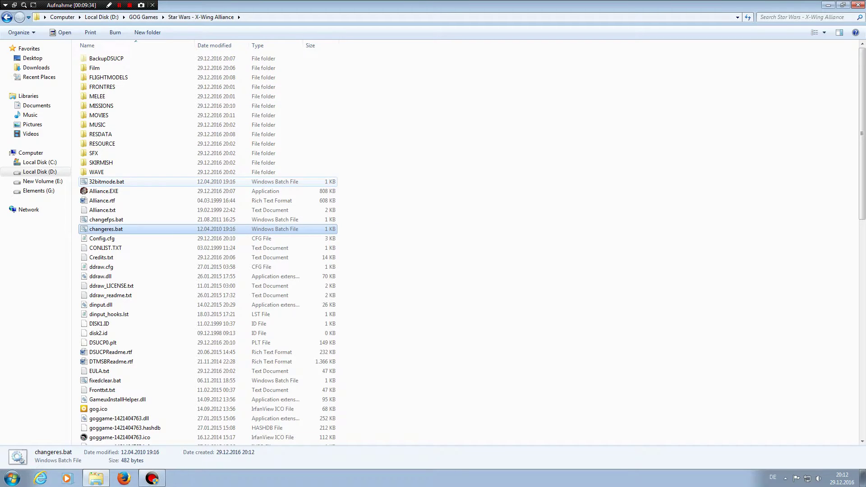
{"action": "key", "text": "Escape"}
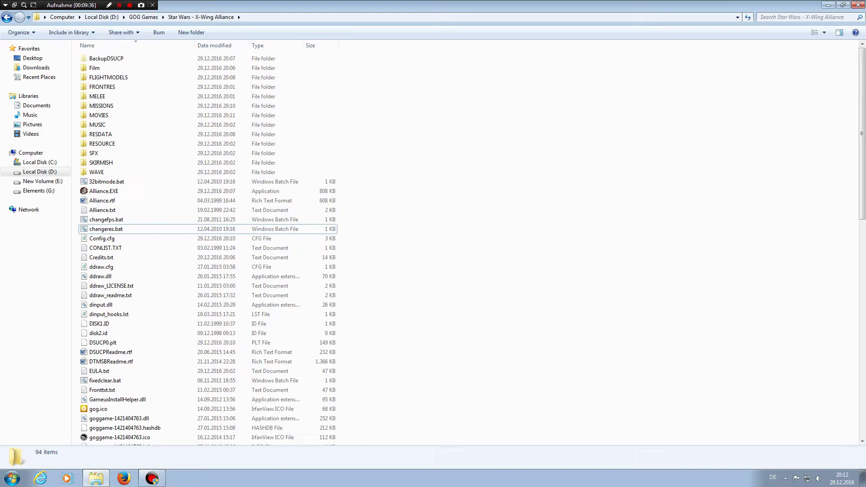
{"action": "left_click", "coordinate": [856, 5]}
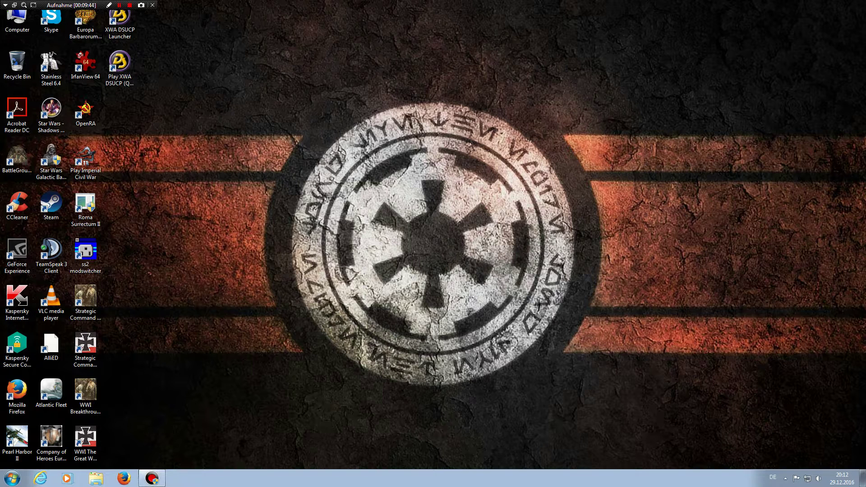
Open the XWA DSUCP Launcher from the desktop and load the DSUCP pilot in its pilot options.
{"action": "left_click", "coordinate": [119, 23]}
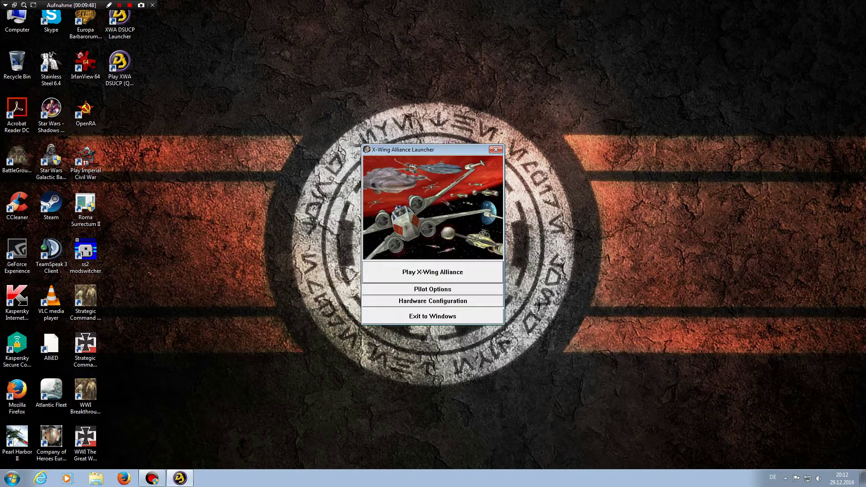
{"action": "left_click", "coordinate": [432, 289]}
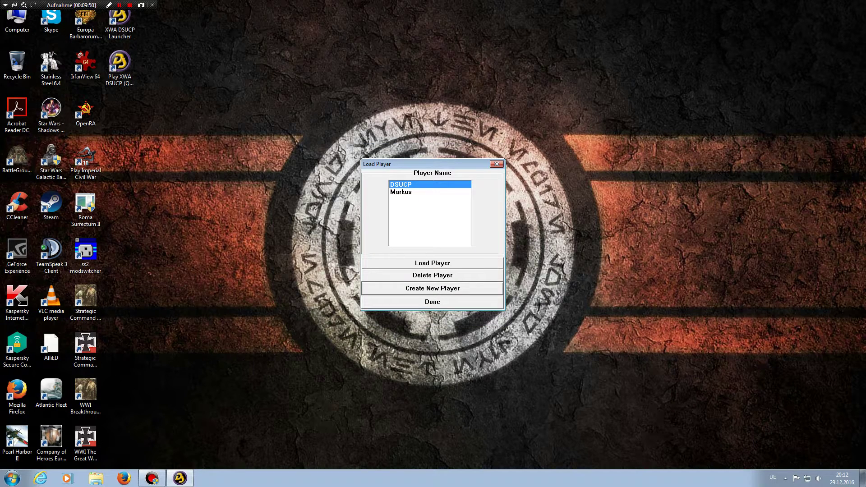
{"action": "left_click", "coordinate": [431, 263]}
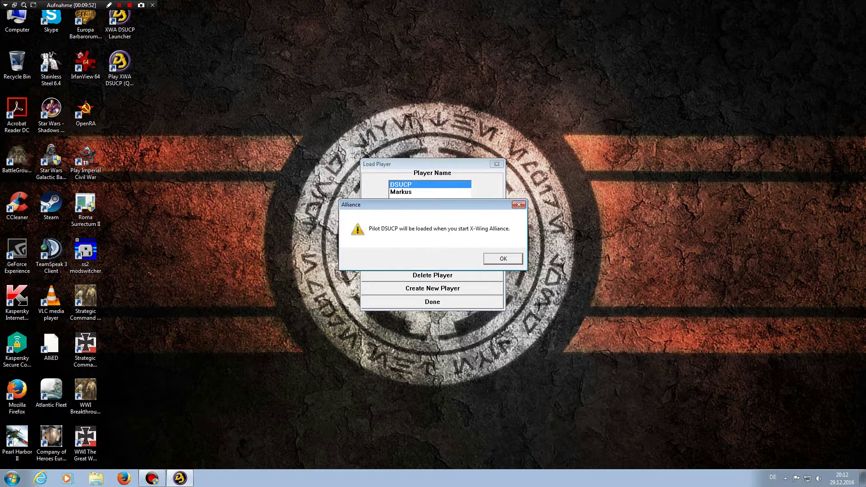
{"action": "left_click", "coordinate": [502, 258]}
{"action": "left_click", "coordinate": [431, 302]}
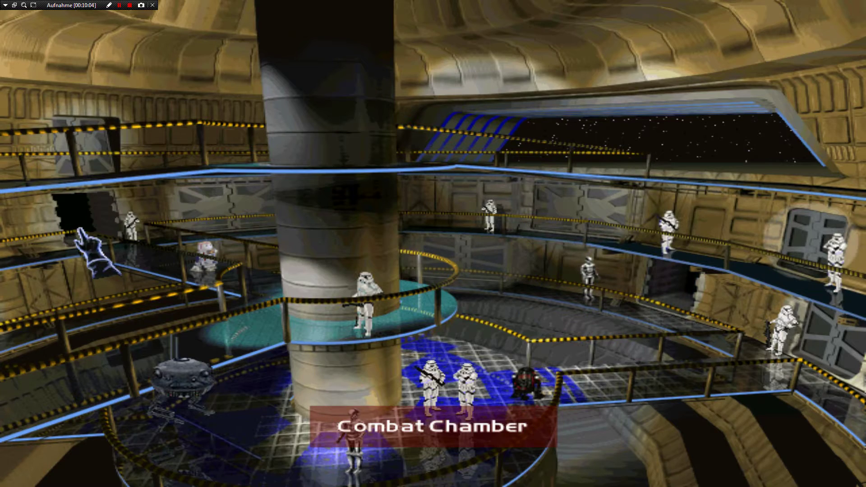
Enter the Combat Chamber in X-Wing Alliance and bring up the TIE Fighter Training missions in the simulator.
{"action": "left_click", "coordinate": [77, 230]}
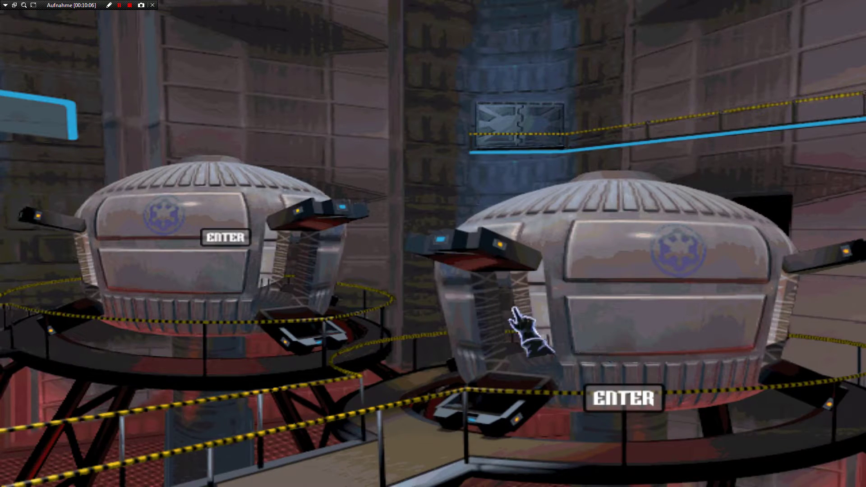
{"action": "left_click", "coordinate": [450, 226]}
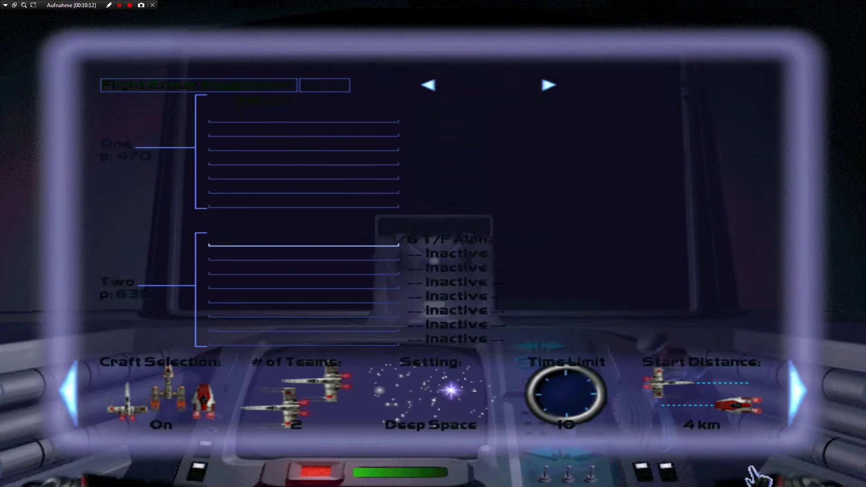
{"action": "left_click", "coordinate": [116, 472]}
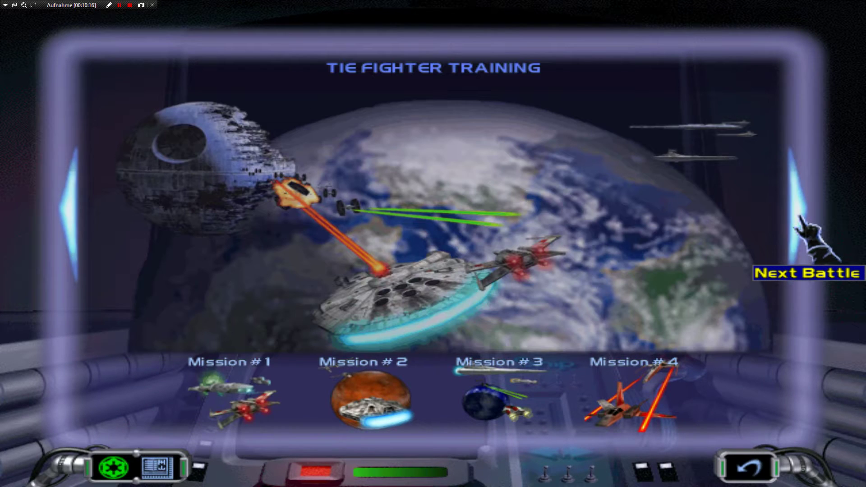
Browse the simulator's battles from the TIE training sets to Battle 1: Aftermath of Hoth and back to review the converted missions.
{"action": "left_click", "coordinate": [800, 218]}
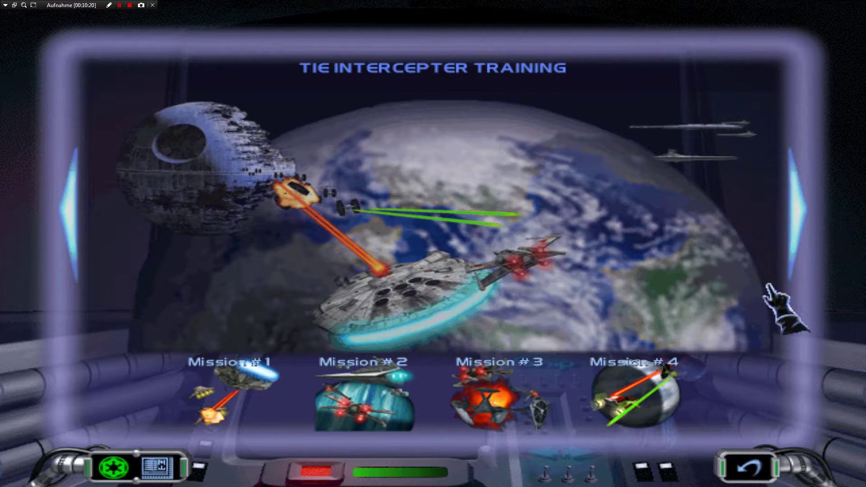
{"action": "left_click", "coordinate": [800, 228]}
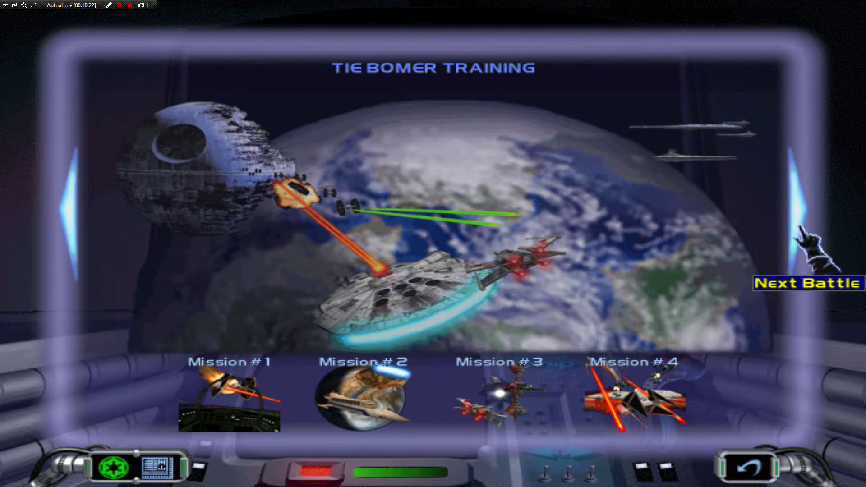
{"action": "left_click", "coordinate": [800, 228]}
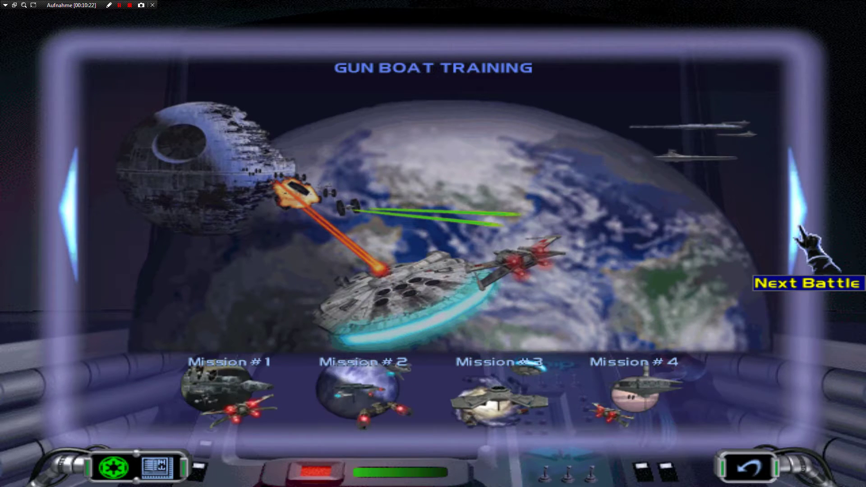
{"action": "left_click", "coordinate": [800, 229]}
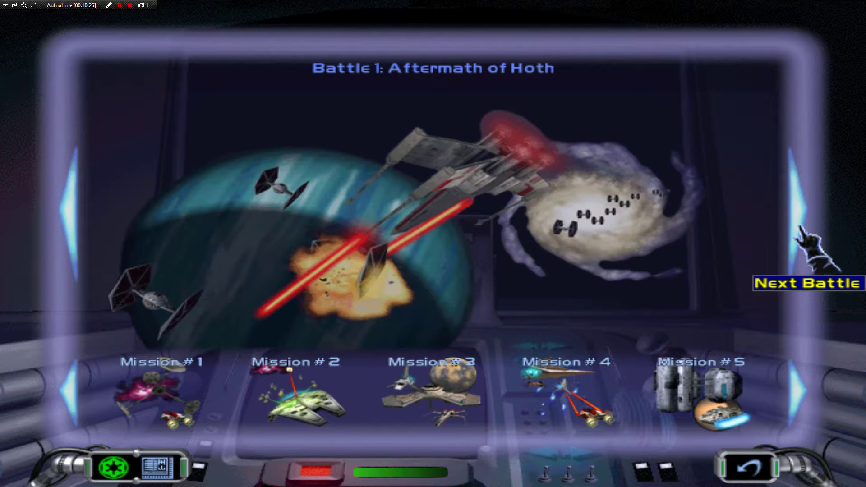
{"action": "left_click", "coordinate": [799, 229]}
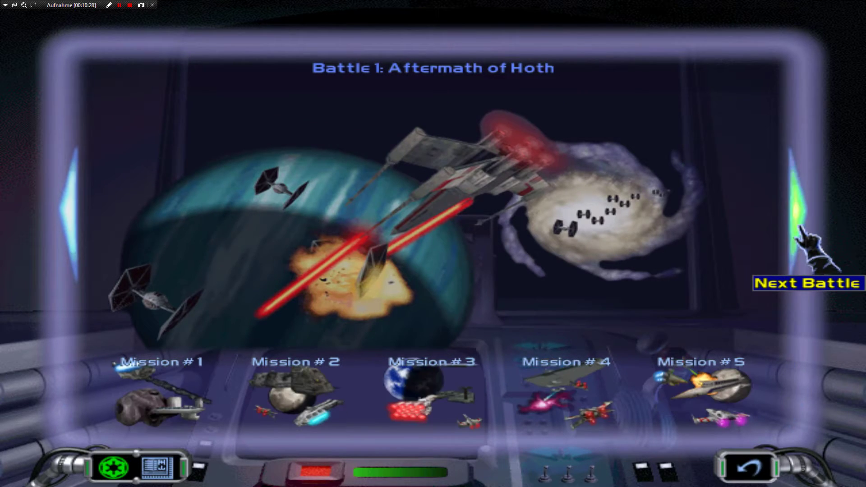
{"action": "left_click", "coordinate": [59, 228]}
{"action": "left_click", "coordinate": [59, 229]}
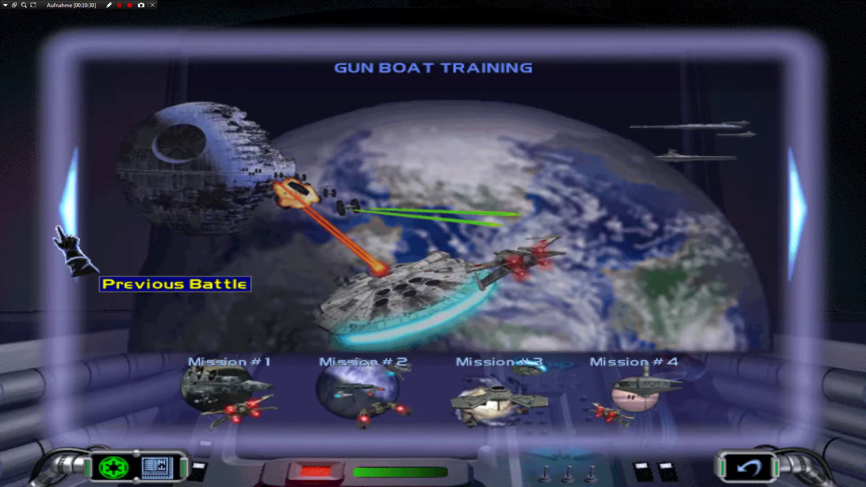
{"action": "left_click", "coordinate": [59, 228]}
{"action": "left_click", "coordinate": [58, 229]}
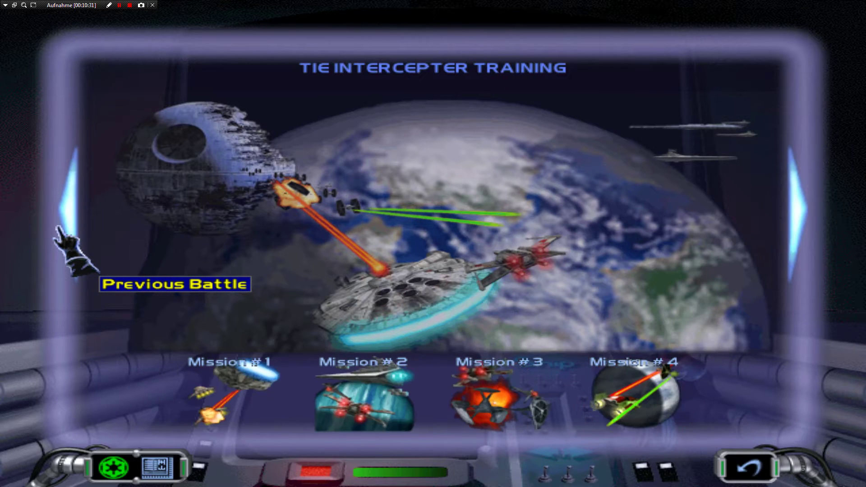
Browse backward through the simulator's TIE training sets to Battle 4: Conflict At Mylok IV.
{"action": "left_click", "coordinate": [59, 229]}
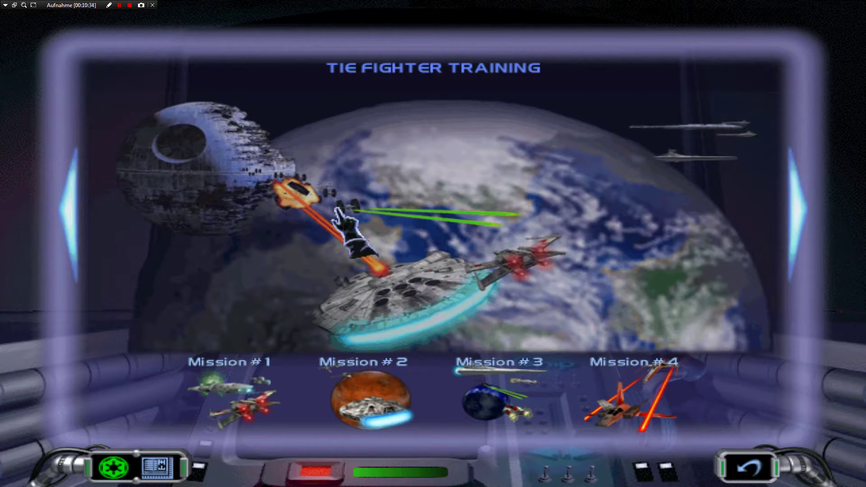
{"action": "left_click", "coordinate": [63, 230]}
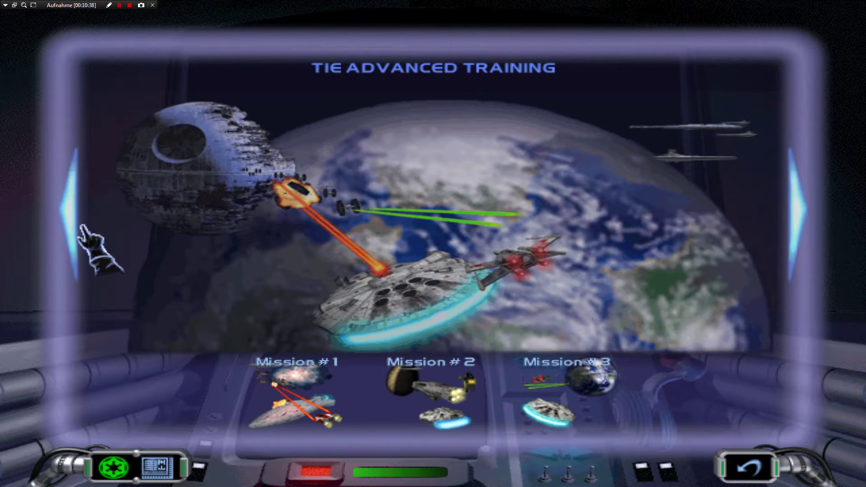
{"action": "left_click", "coordinate": [65, 217]}
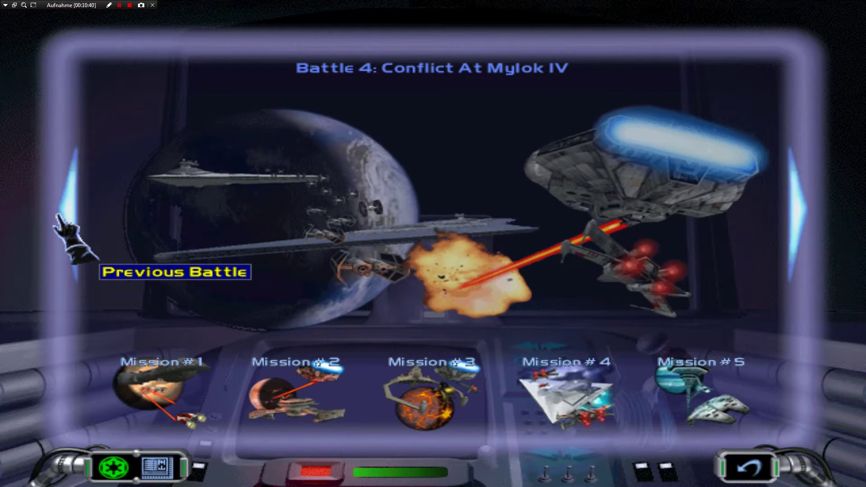
Advance through the simulator's training sets, past Gun Boat Training, to Battle 1: Aftermath of Hoth.
{"action": "left_click", "coordinate": [797, 221]}
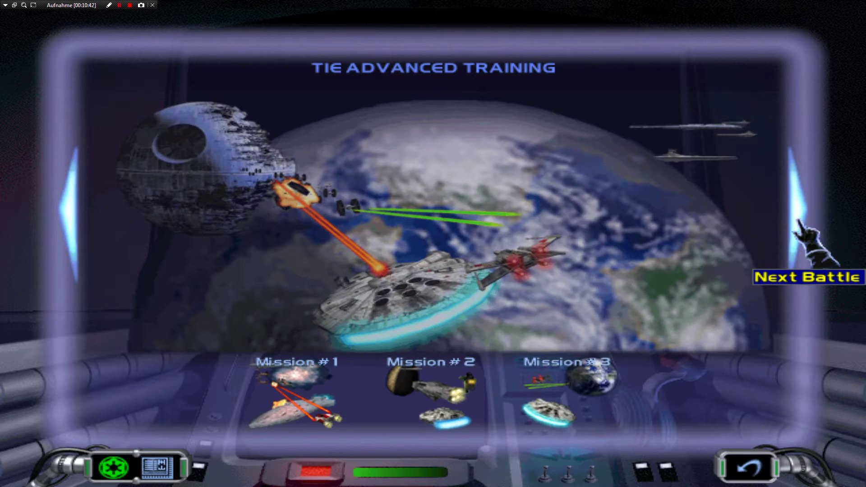
{"action": "left_click", "coordinate": [797, 221]}
{"action": "left_click", "coordinate": [797, 222]}
{"action": "left_click", "coordinate": [798, 222]}
{"action": "left_click", "coordinate": [797, 221]}
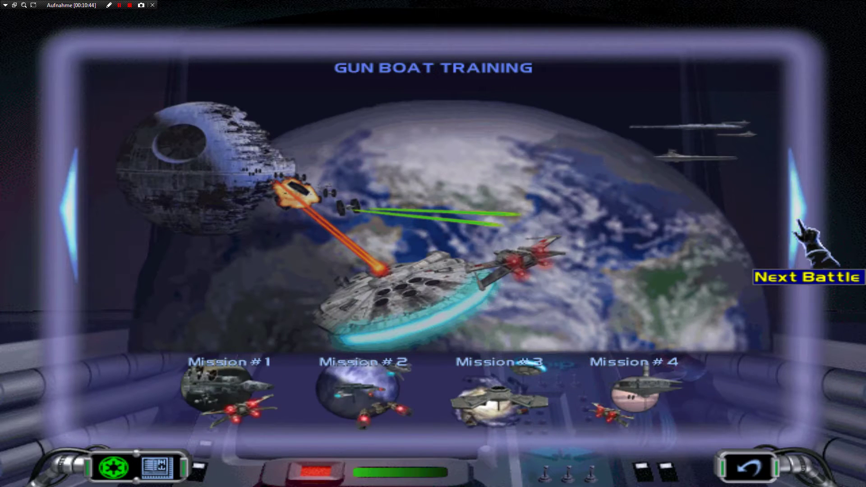
{"action": "left_click", "coordinate": [797, 222]}
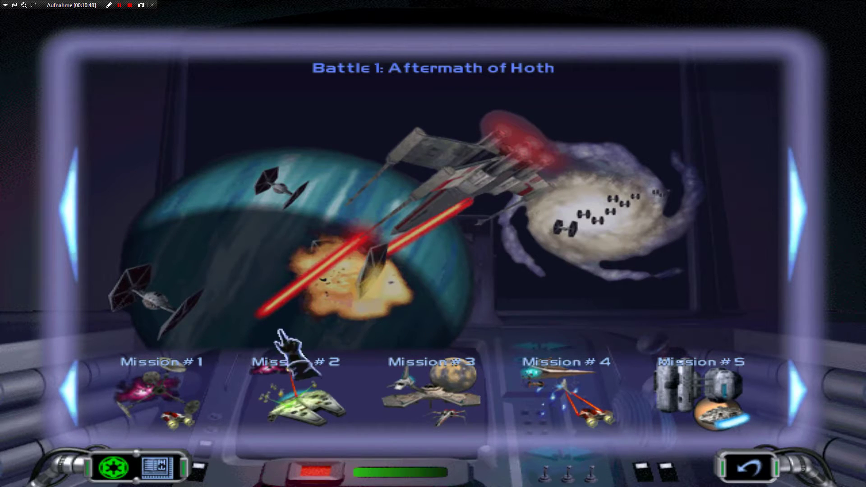
Launch Battle 1's Mission #1, Patrol Jump Point D-34, after paging through its Empire briefing.
{"action": "left_click", "coordinate": [173, 389]}
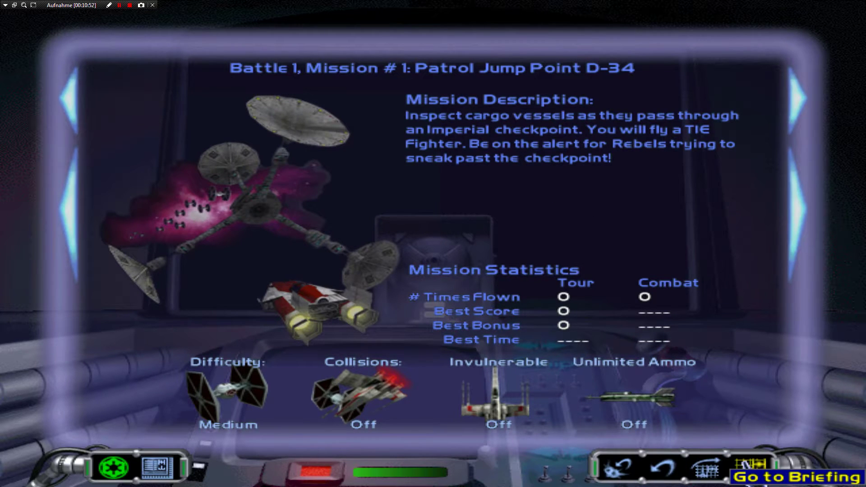
{"action": "left_click", "coordinate": [751, 465]}
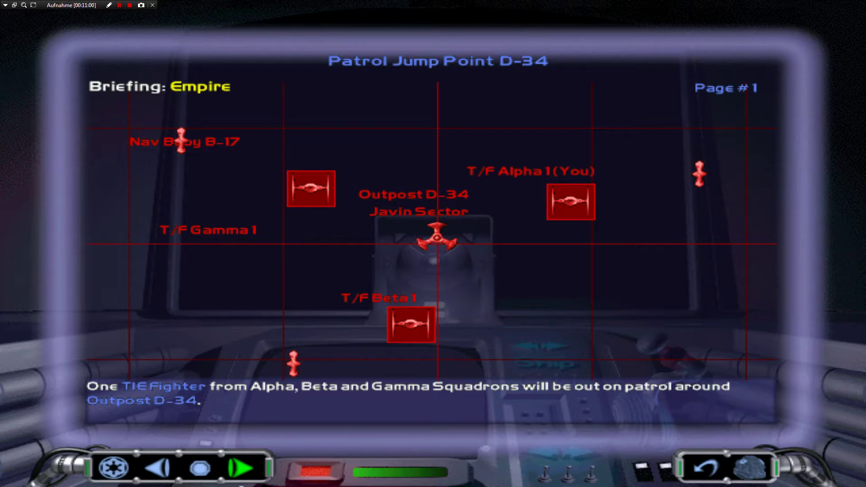
{"action": "left_click", "coordinate": [243, 471]}
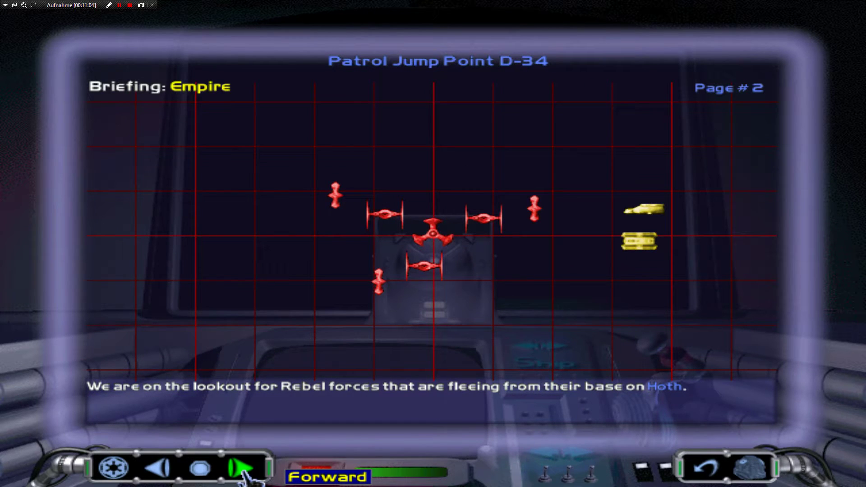
{"action": "left_click", "coordinate": [244, 472]}
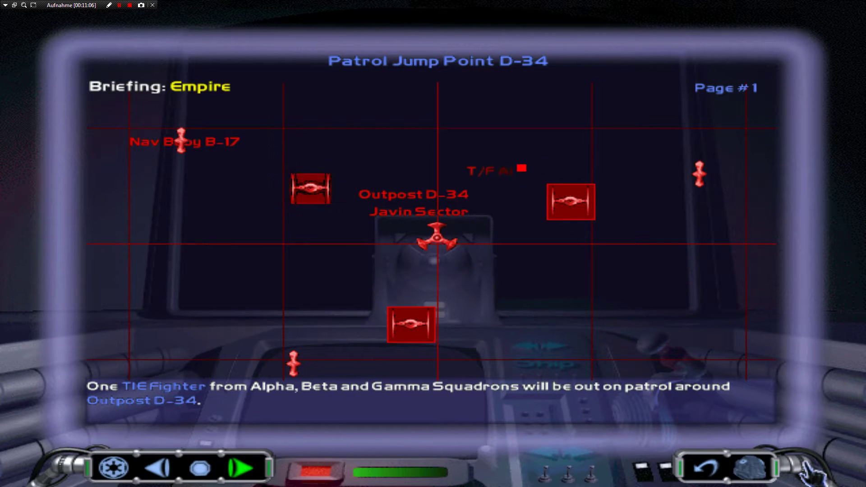
{"action": "left_click", "coordinate": [735, 469]}
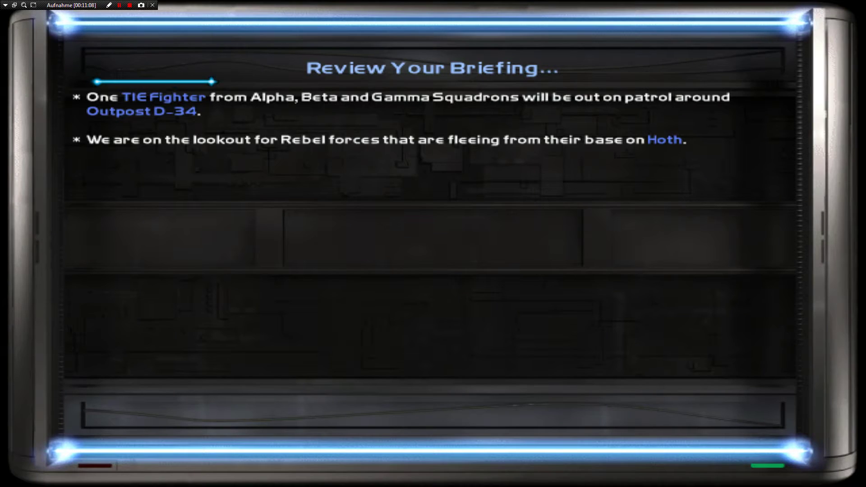